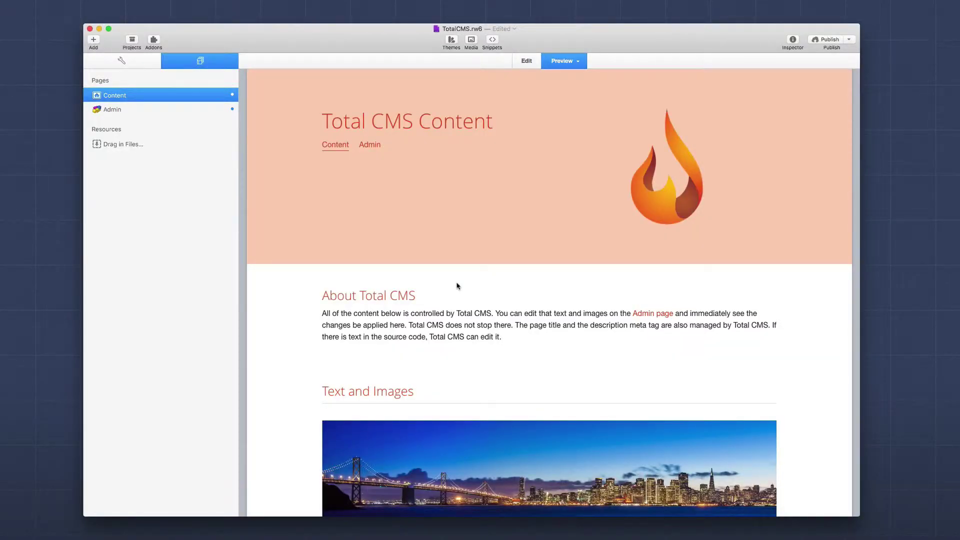
# Scroll down to the Gallery and open its first photo in the lightbox.
pyautogui.scroll(-10, 457, 286)
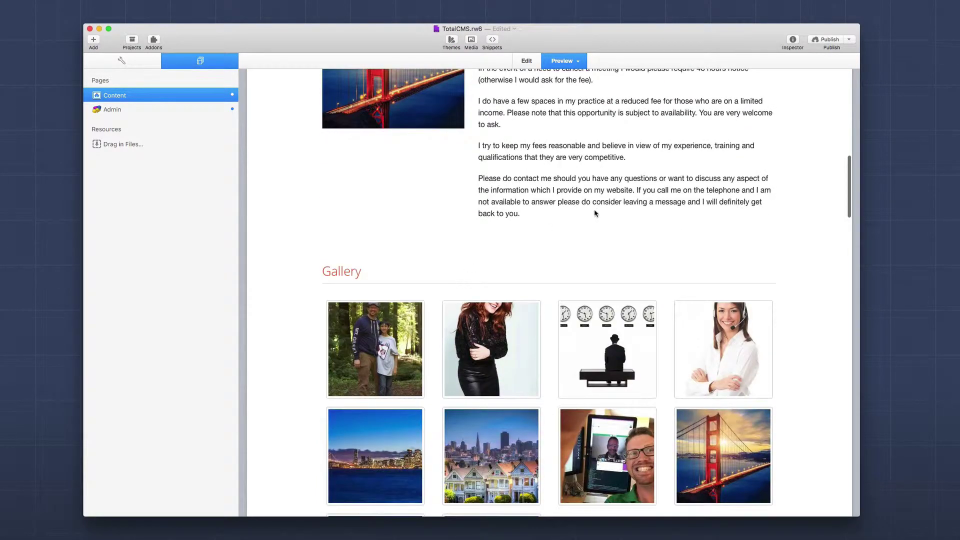
pyautogui.scroll(-5, 793, 323)
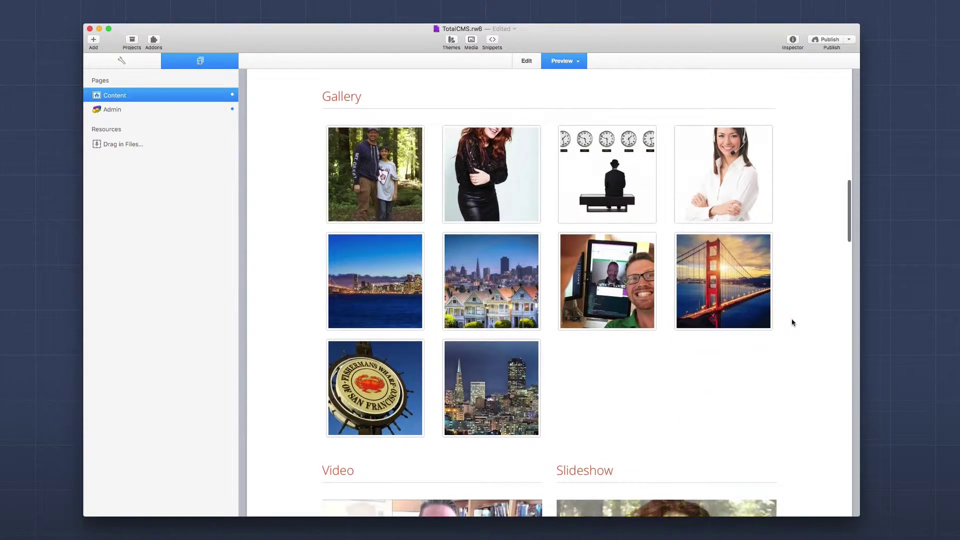
pyautogui.scroll(1, 792, 323)
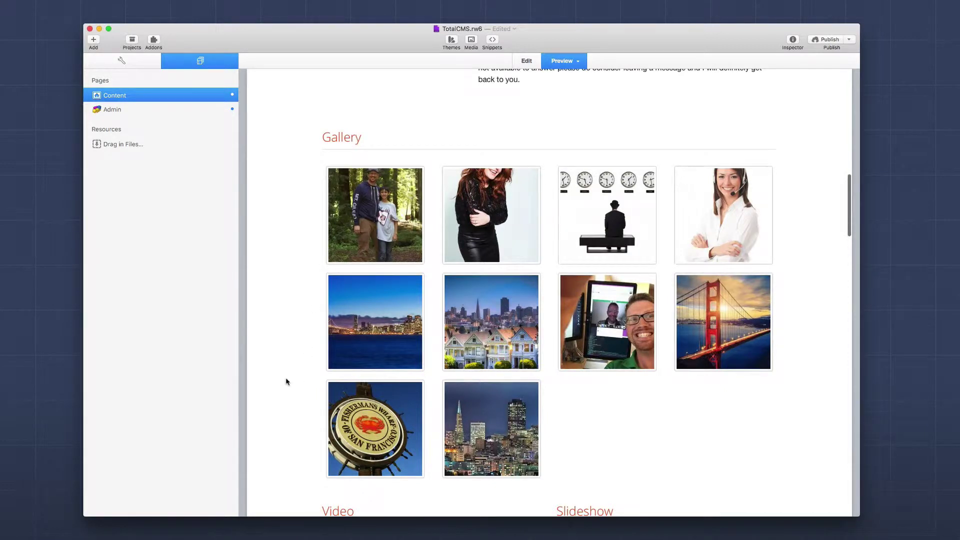
pyautogui.scroll(-1, 286, 380)
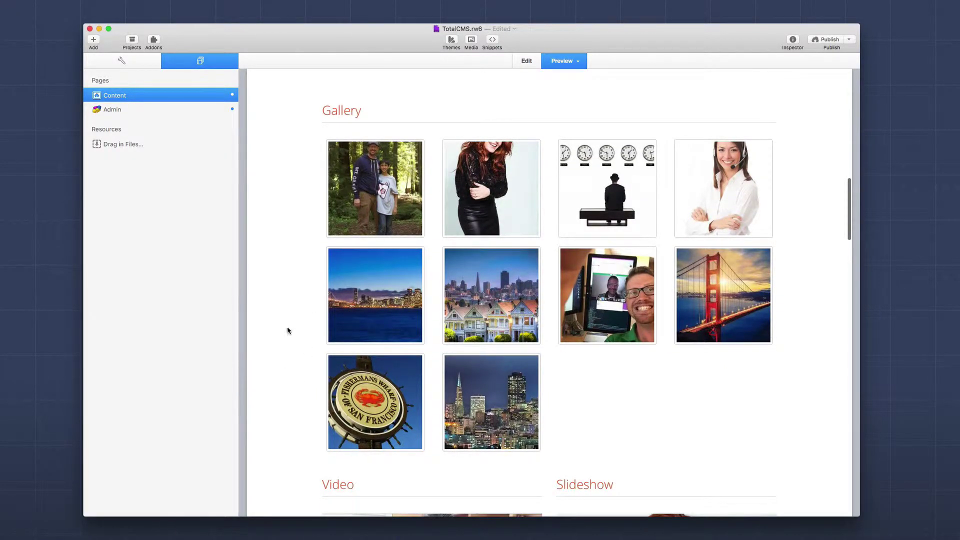
pyautogui.click(365, 190)
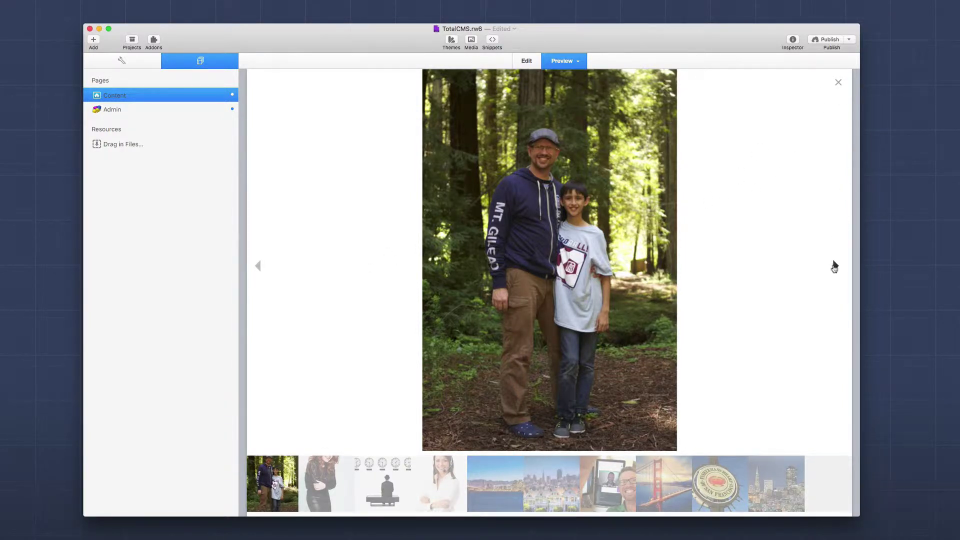
# Advance through three more lightbox photos, close it, and scroll down to Video and Slideshow.
pyautogui.click(835, 266)
pyautogui.click(835, 266)
pyautogui.click(835, 266)
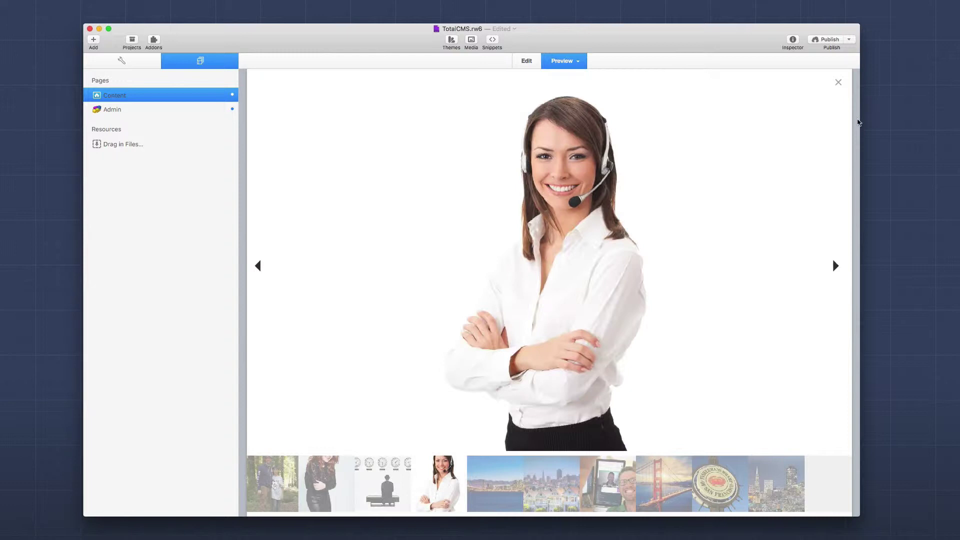
pyautogui.click(839, 83)
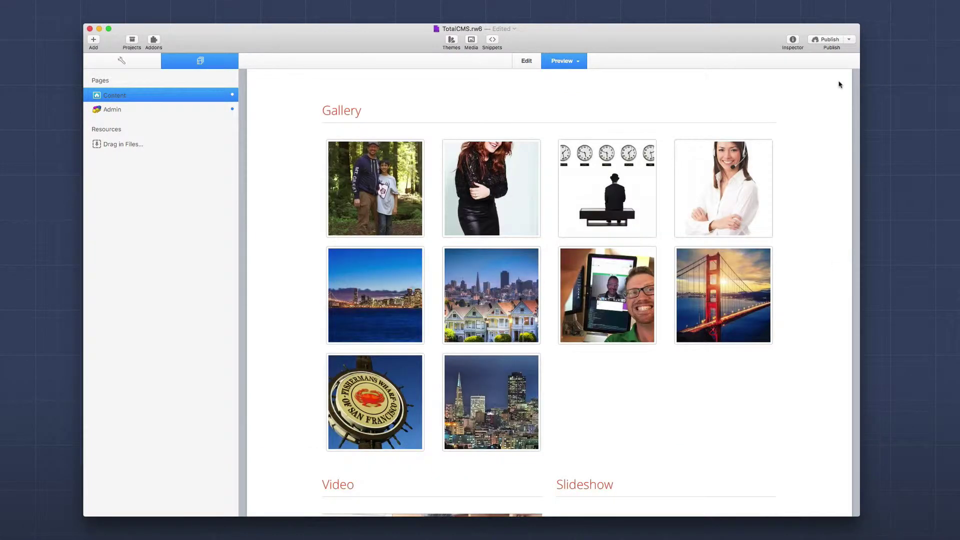
pyautogui.scroll(-10, 692, 217)
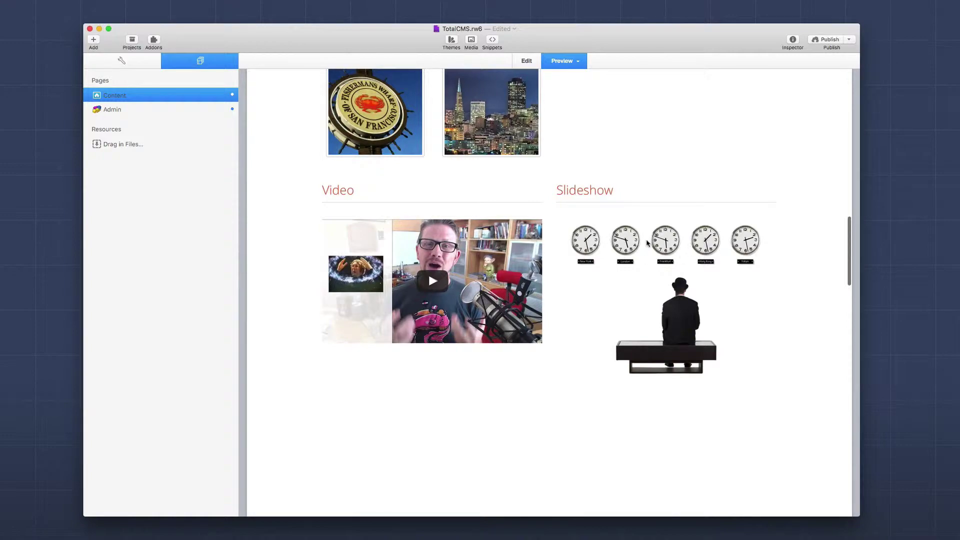
# Scroll the Admin page preview to the Total Gallery image upload grid.
pyautogui.scroll(2, 645, 246)
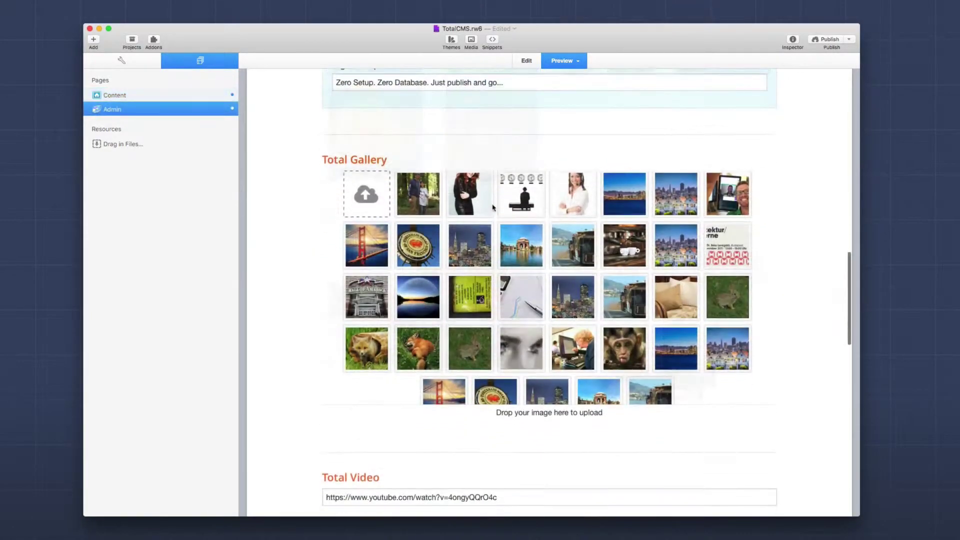
pyautogui.scroll(2, 493, 207)
pyautogui.scroll(5, 492, 208)
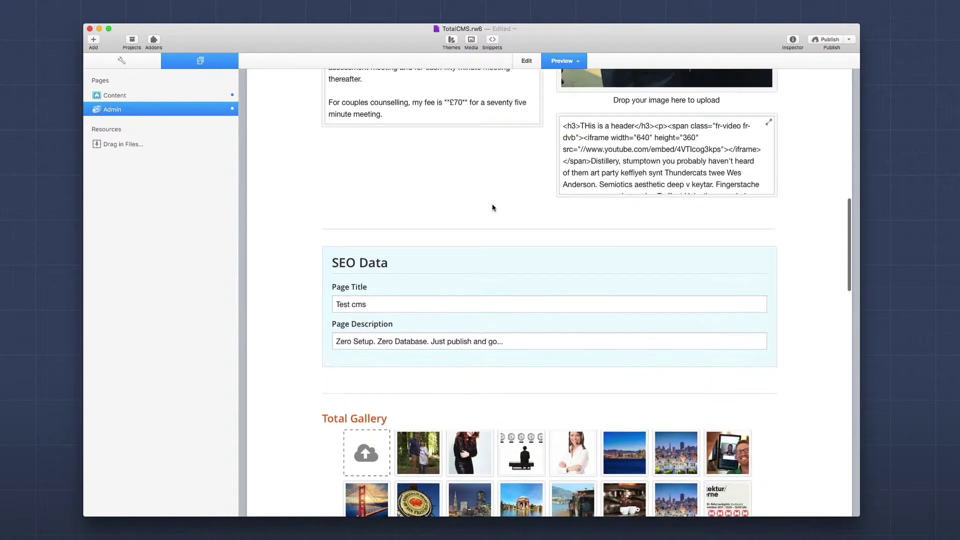
pyautogui.scroll(-8, 492, 207)
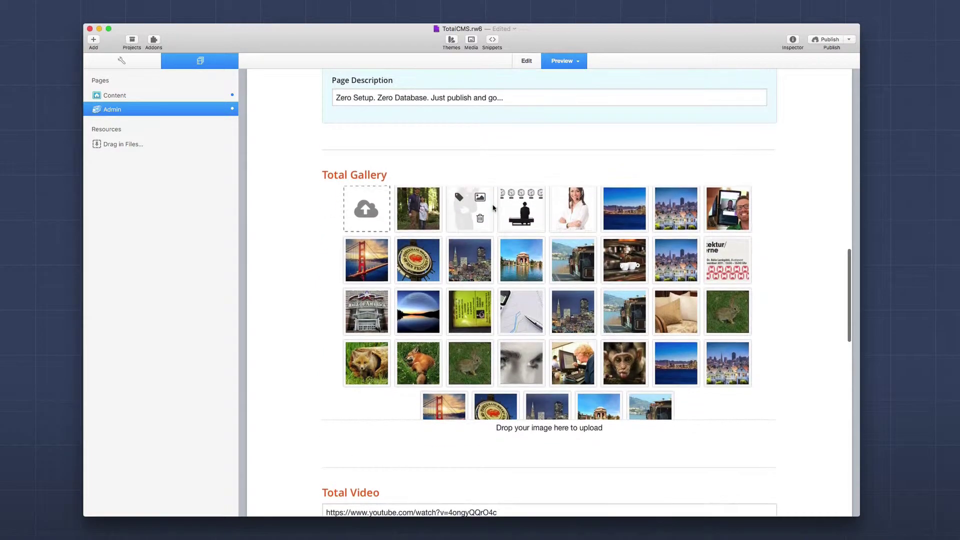
pyautogui.scroll(3, 493, 207)
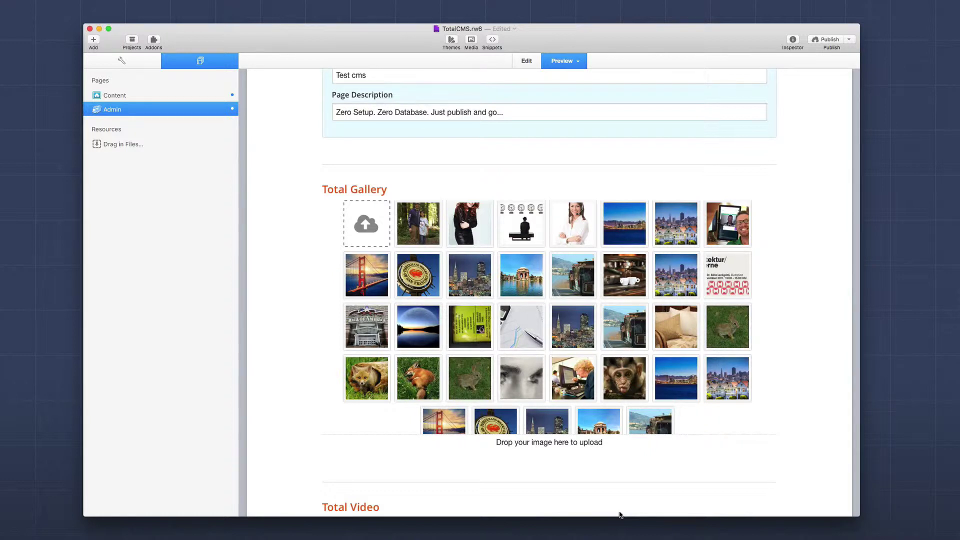
pyautogui.moveTo(407, 213)
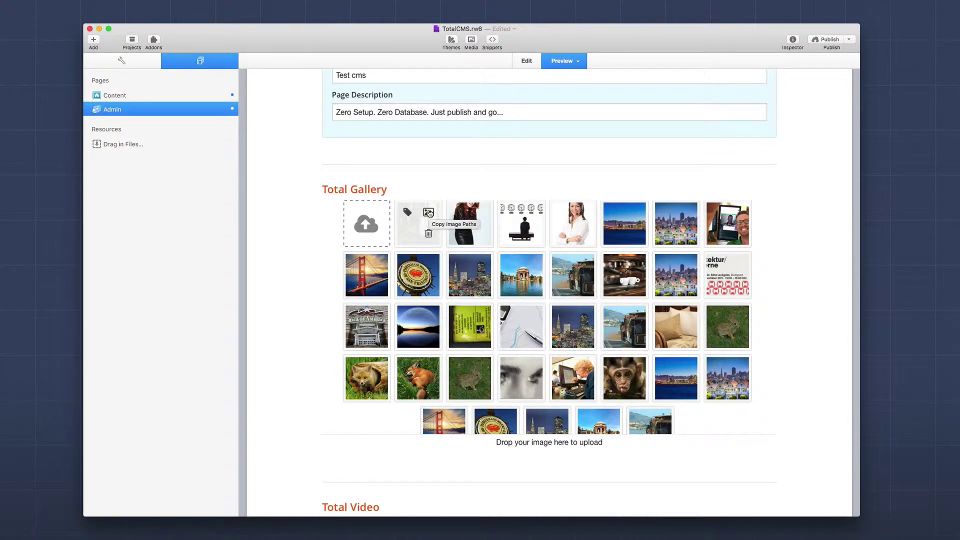
pyautogui.click(429, 213)
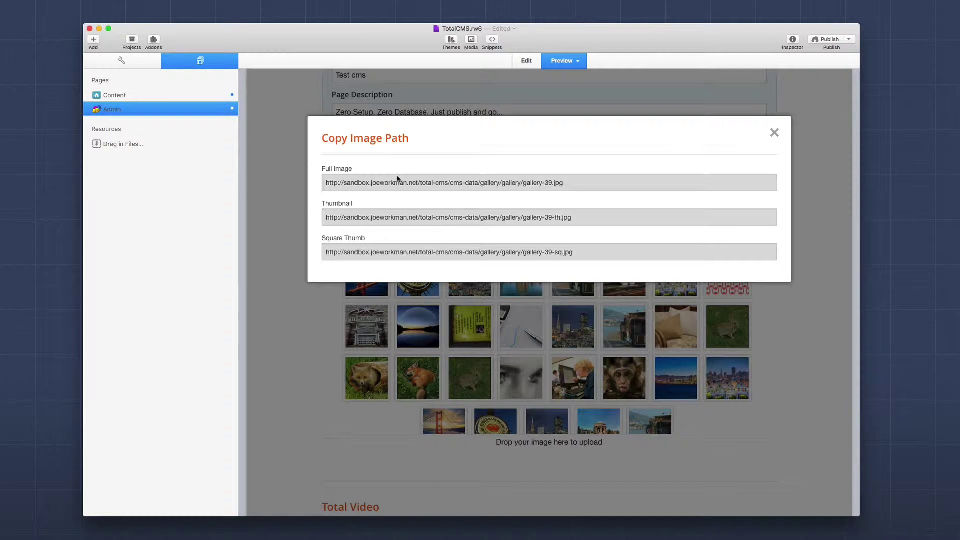
pyautogui.click(326, 290)
pyautogui.moveTo(409, 214)
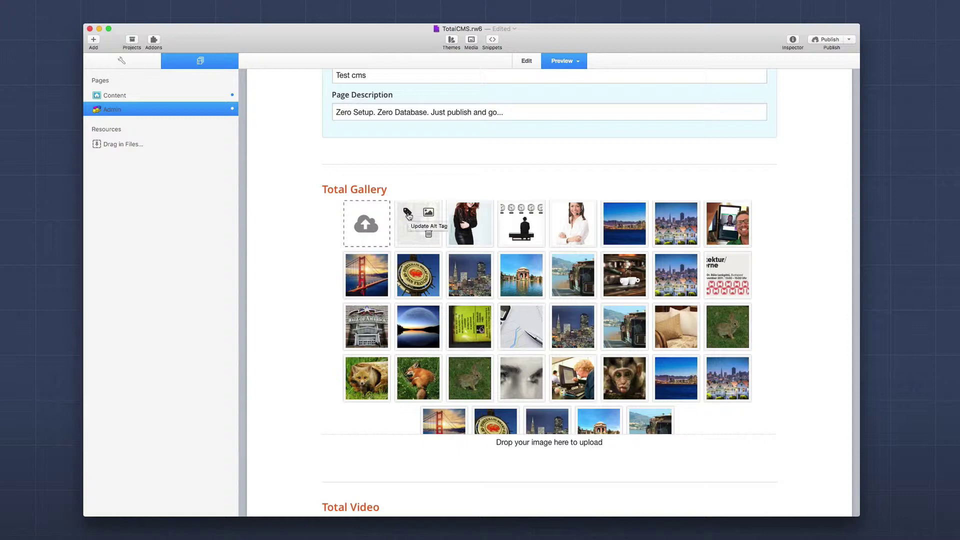
# Open the second gallery photo's Image Description dialog and close it without a description.
pyautogui.click(409, 214)
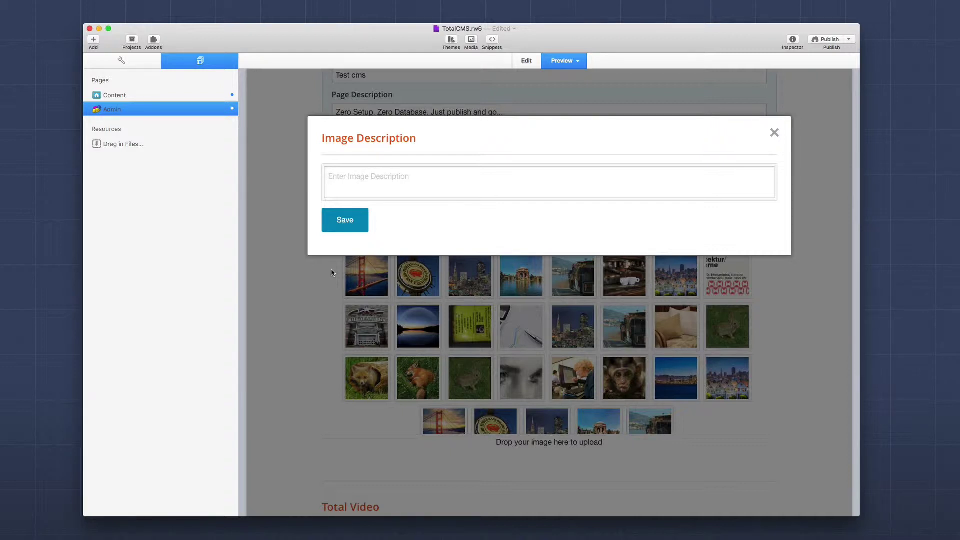
pyautogui.click(331, 272)
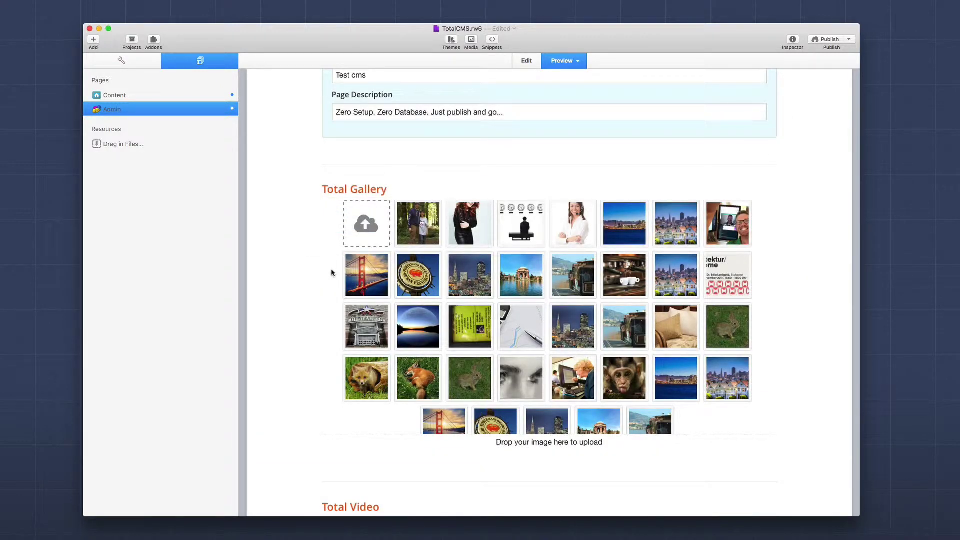
# In Edit mode, review the Gallery's CMS ID, Placeholder, Gallery Alt and Max Height (500 px) fields.
pyautogui.press('super+shift+p')
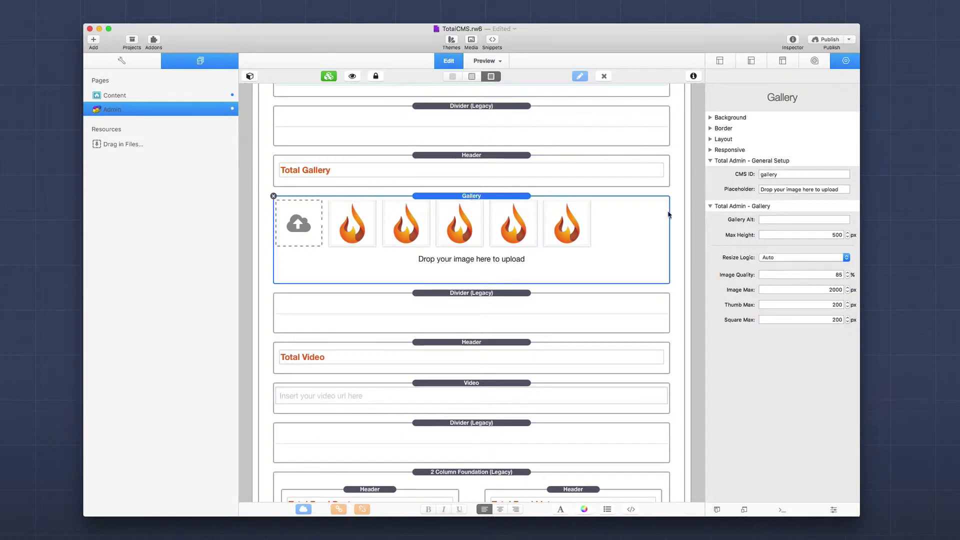
pyautogui.click(789, 175)
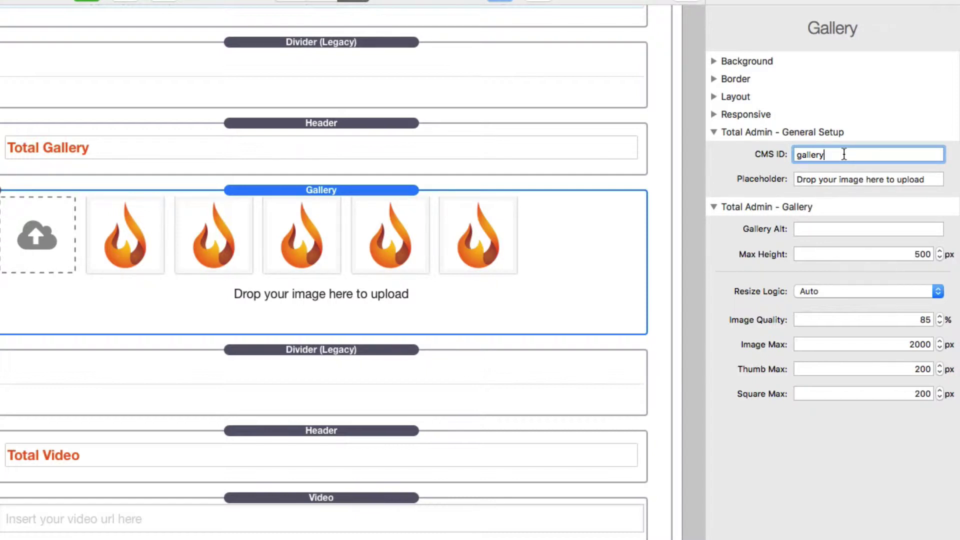
pyautogui.click(840, 181)
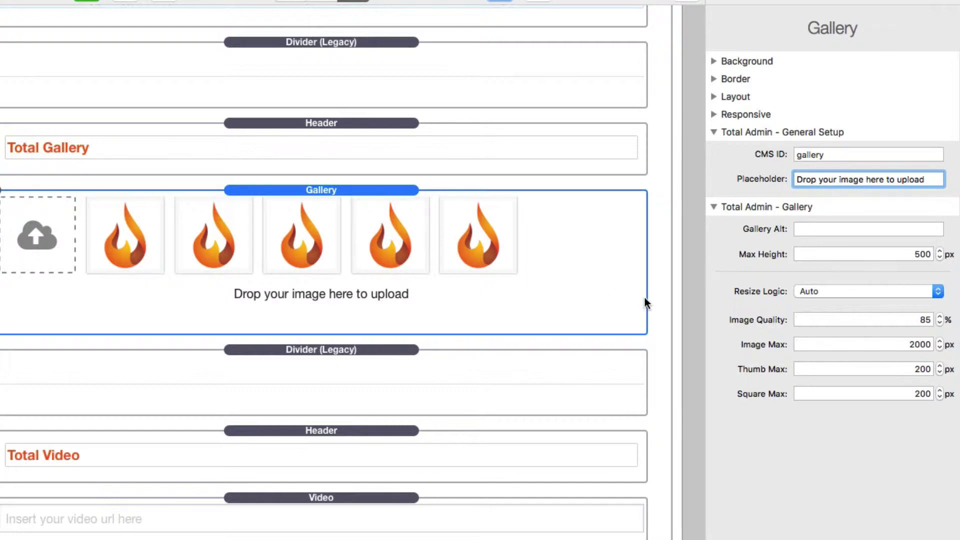
pyautogui.click(823, 229)
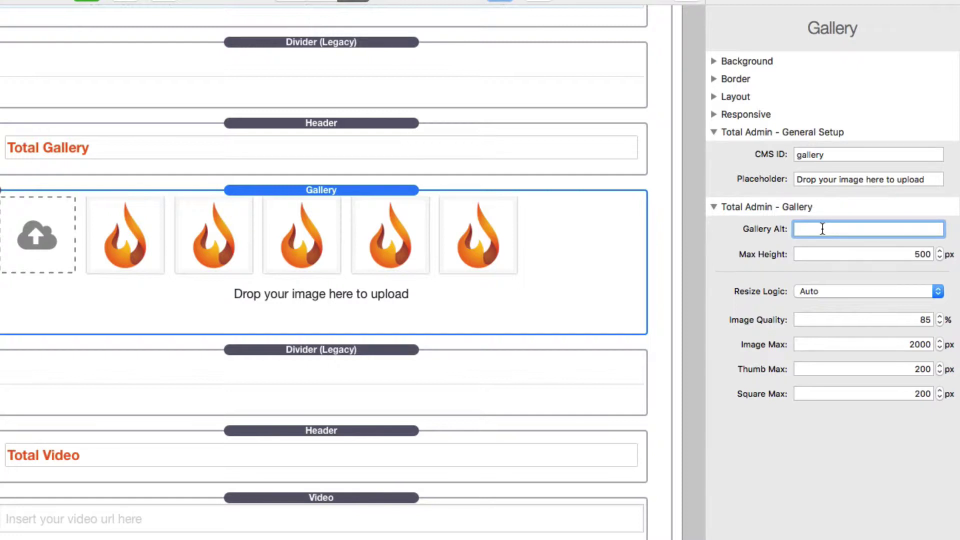
pyautogui.click(828, 254)
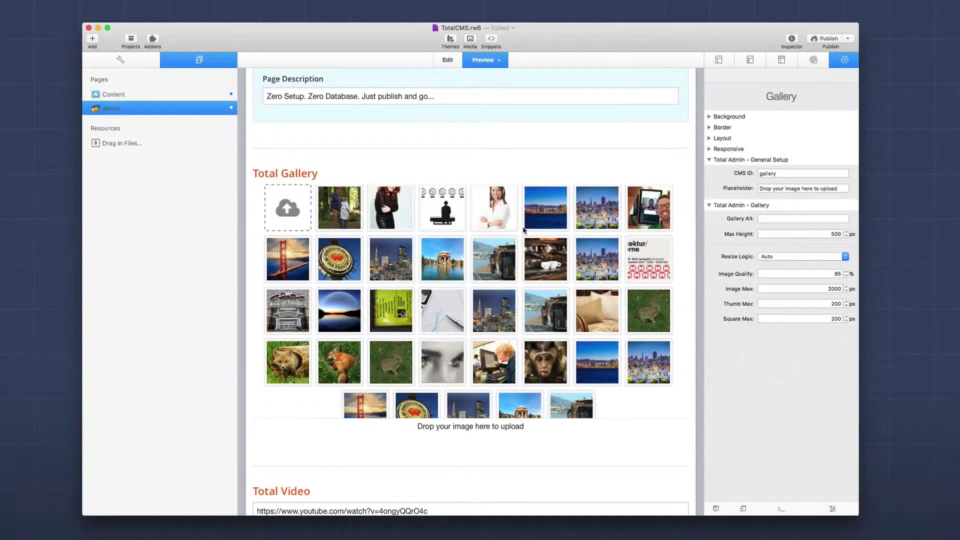
# Scroll back and forth through the Admin page's Total Gallery stack.
pyautogui.scroll(-2, 524, 229)
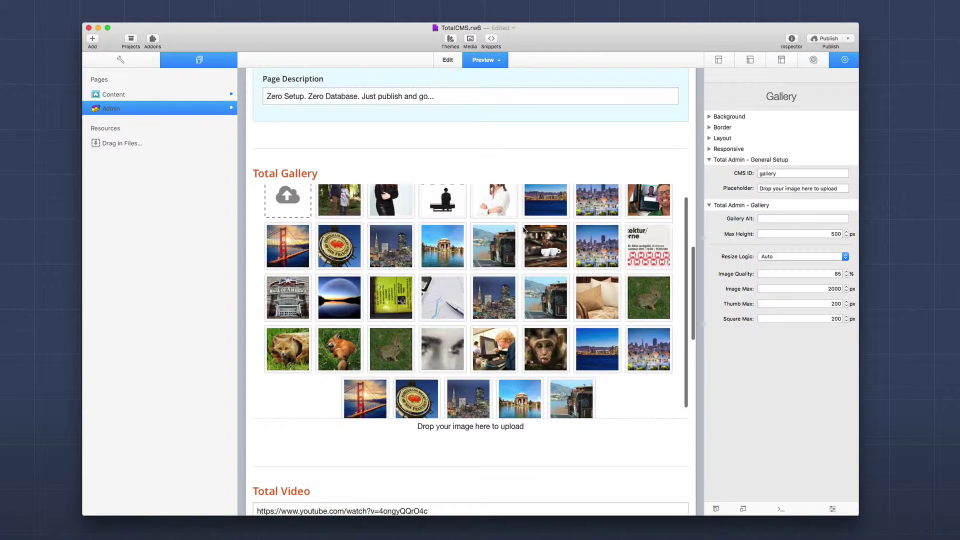
pyautogui.scroll(2, 523, 230)
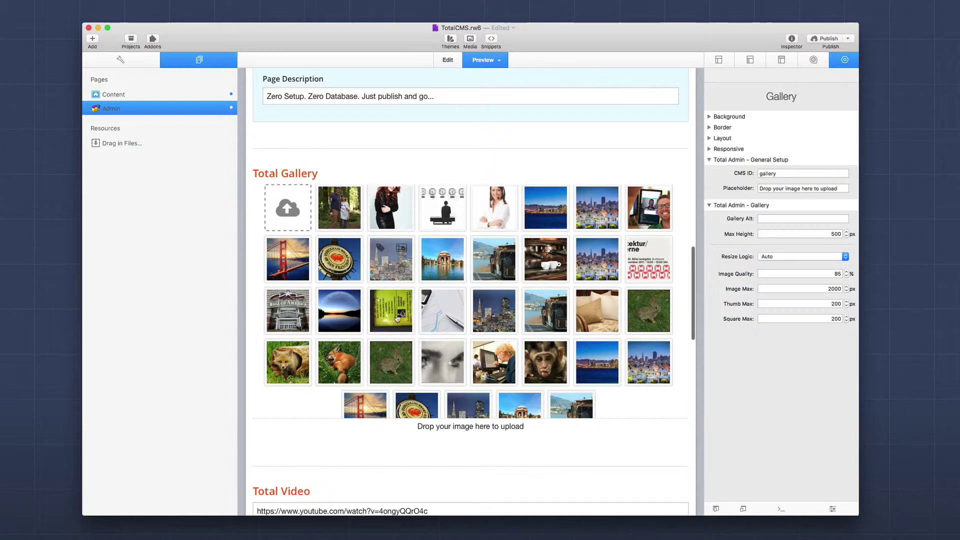
pyautogui.scroll(-2, 401, 377)
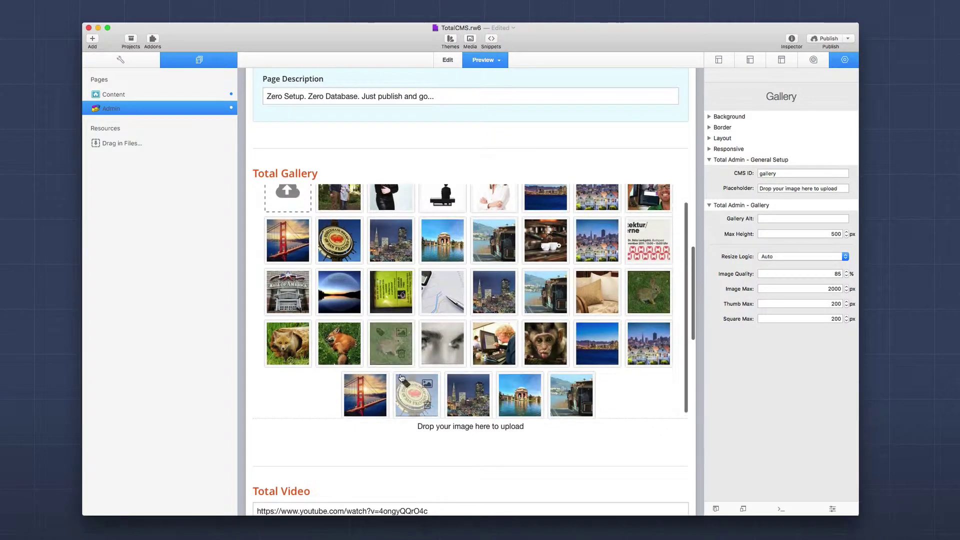
pyautogui.scroll(2, 401, 378)
pyautogui.scroll(-2, 401, 377)
pyautogui.scroll(2, 401, 378)
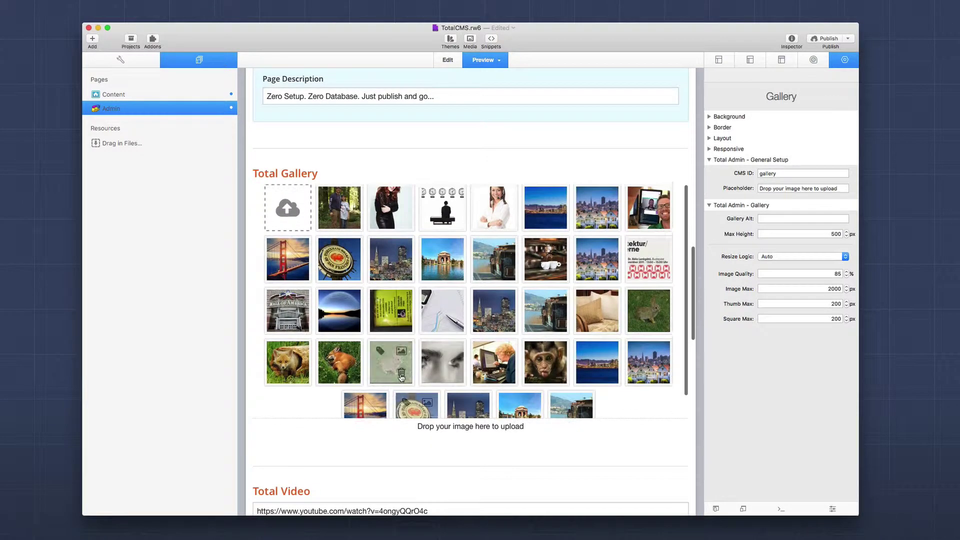
pyautogui.scroll(-2, 401, 378)
pyautogui.scroll(2, 401, 377)
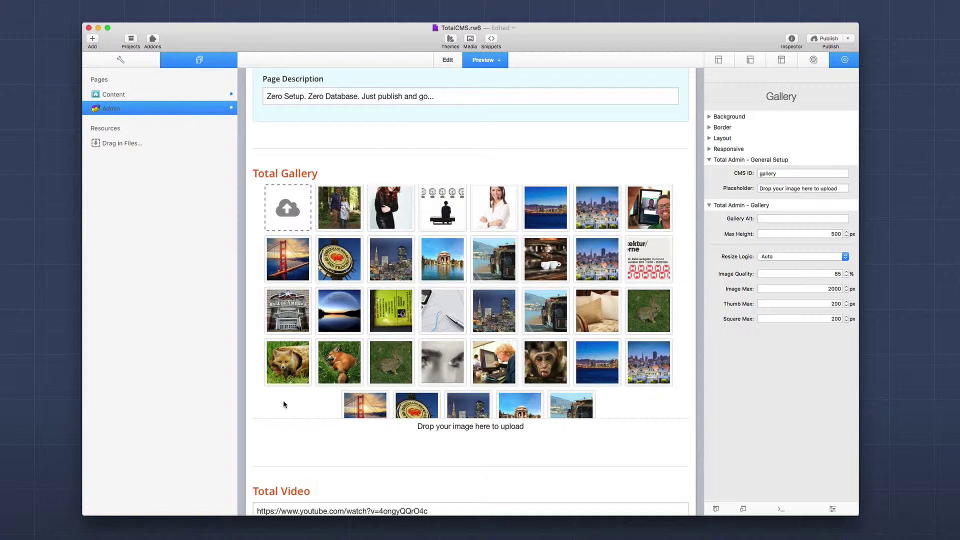
pyautogui.scroll(-2, 285, 403)
pyautogui.scroll(2, 285, 403)
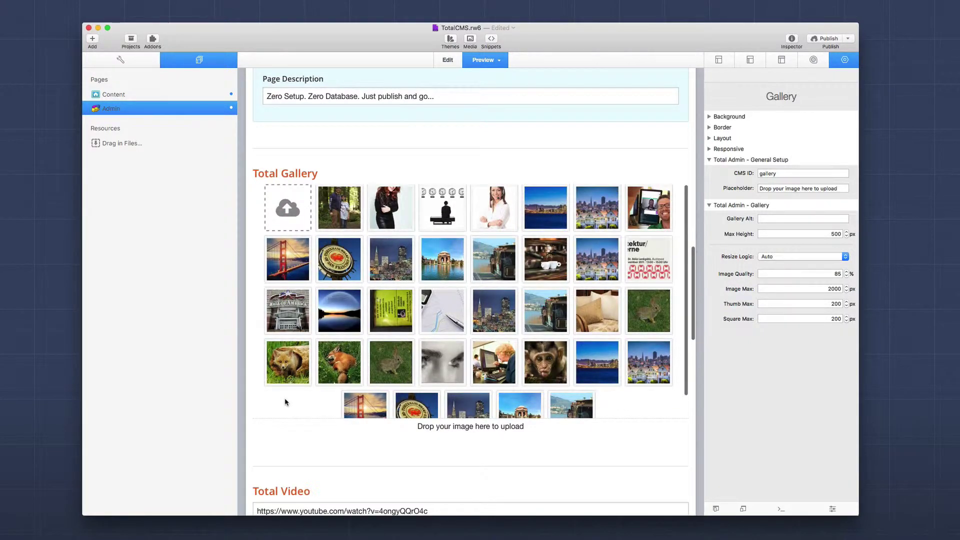
pyautogui.scroll(-3, 285, 403)
pyautogui.scroll(3, 285, 403)
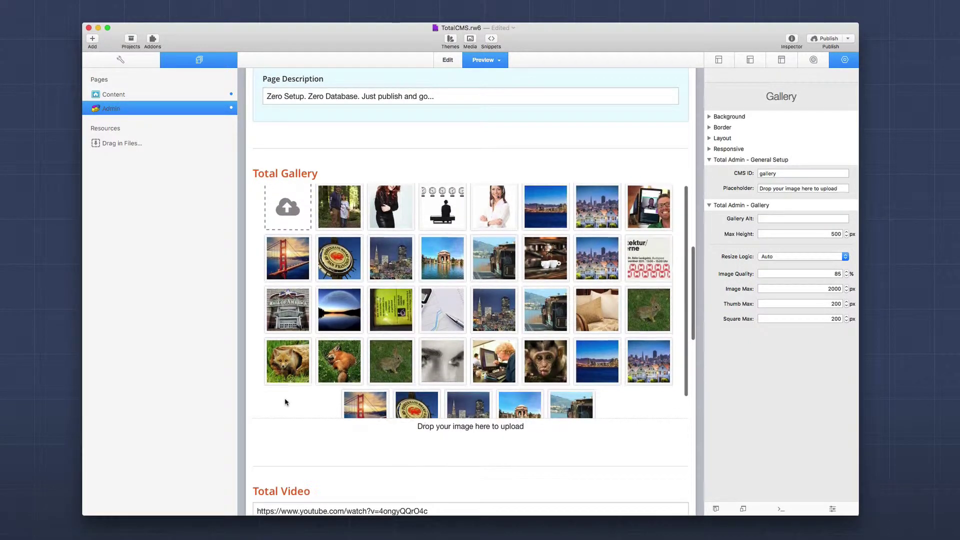
pyautogui.scroll(-3, 285, 402)
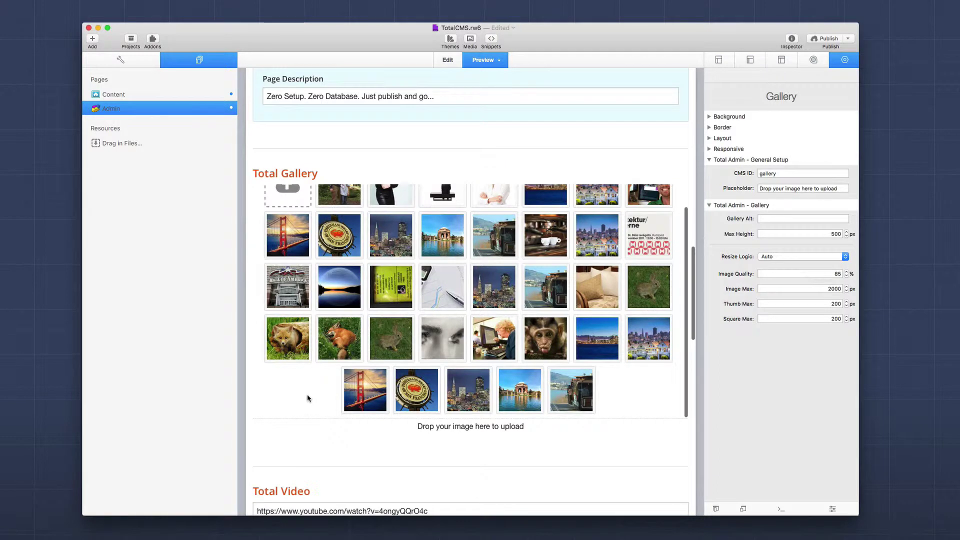
pyautogui.scroll(3, 307, 398)
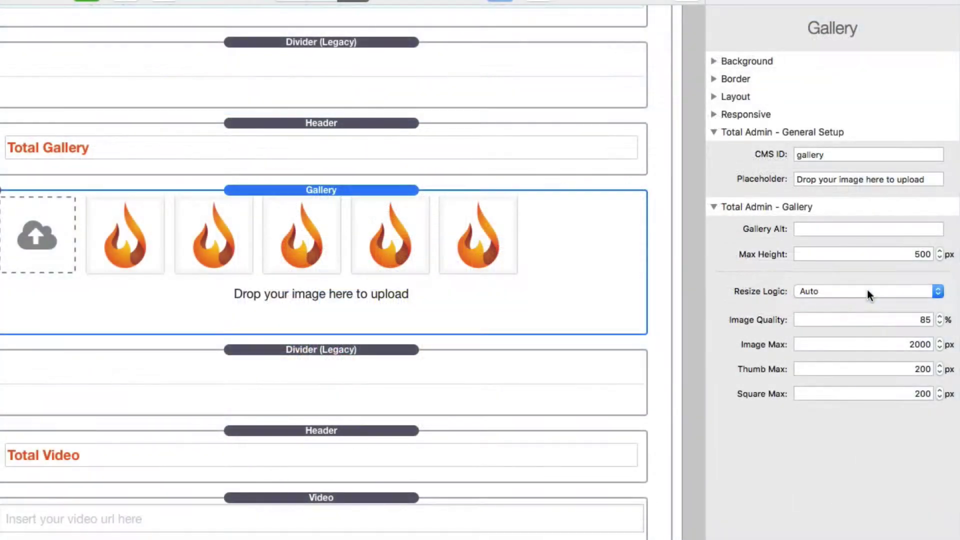
# Try Landscape, then set the admin gallery's Resize Logic to Portrait.
pyautogui.moveTo(867, 290)
pyautogui.moveTo(859, 347)
pyautogui.click(839, 291)
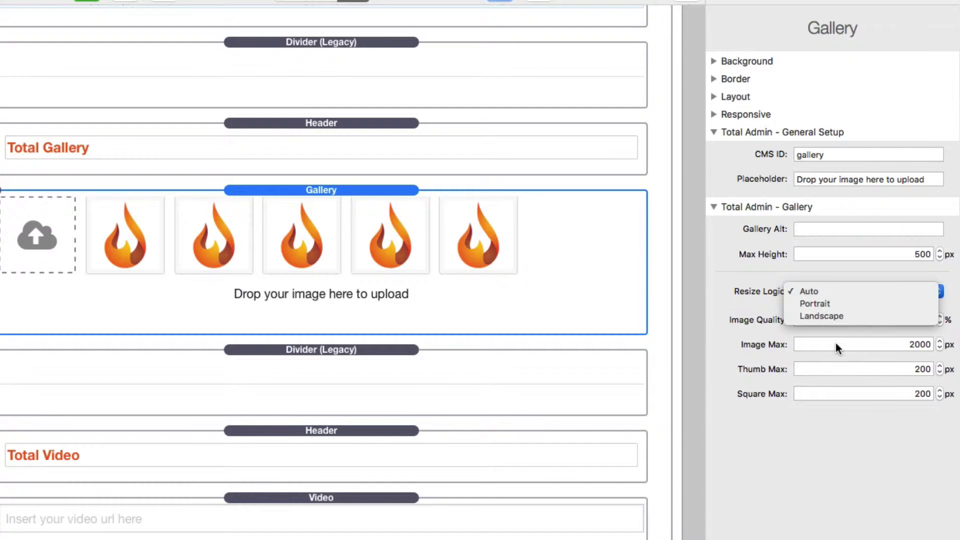
pyautogui.click(836, 316)
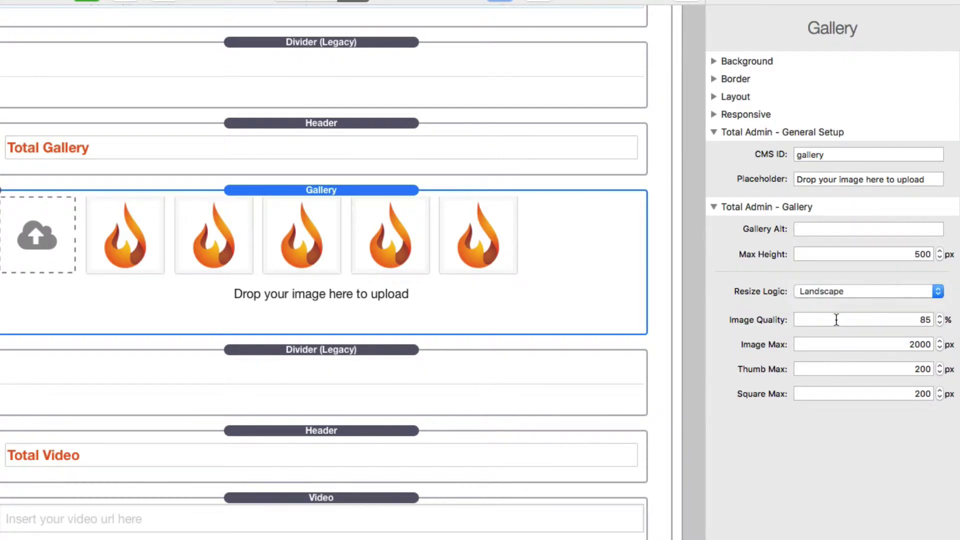
pyautogui.moveTo(836, 319)
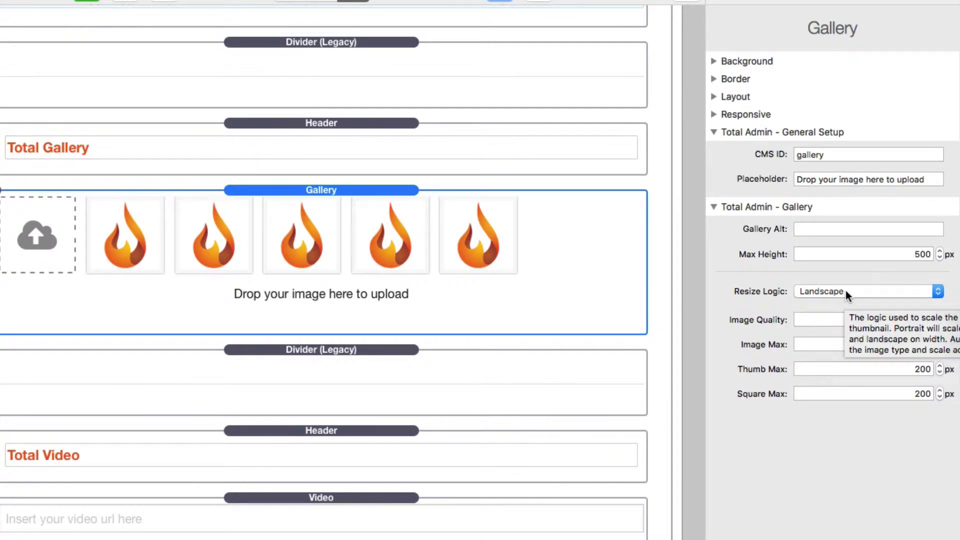
pyautogui.click(845, 291)
pyautogui.click(847, 280)
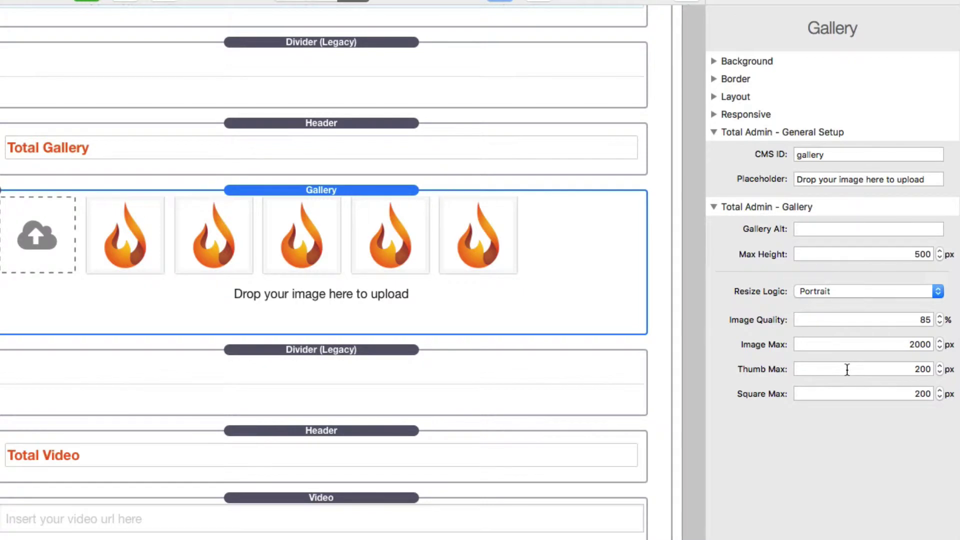
pyautogui.moveTo(847, 370)
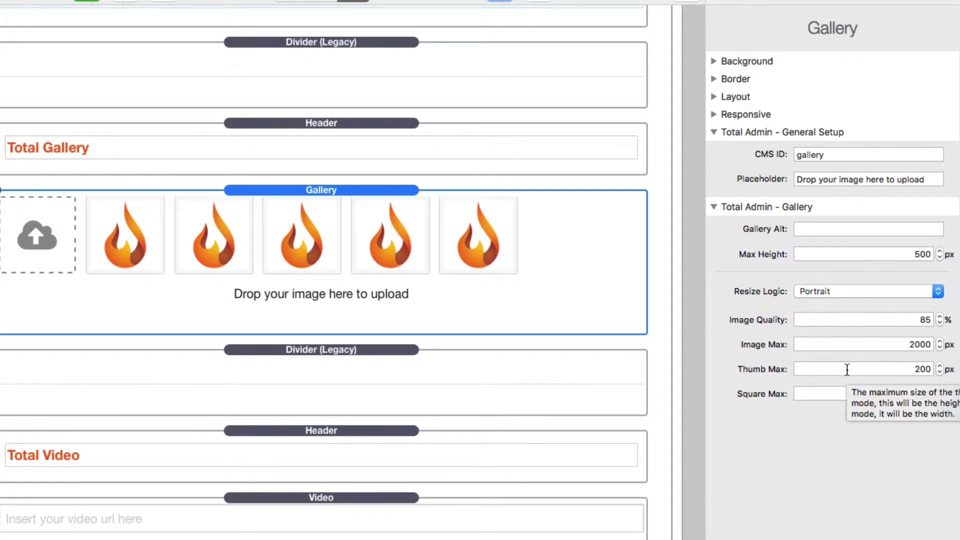
pyautogui.moveTo(847, 295)
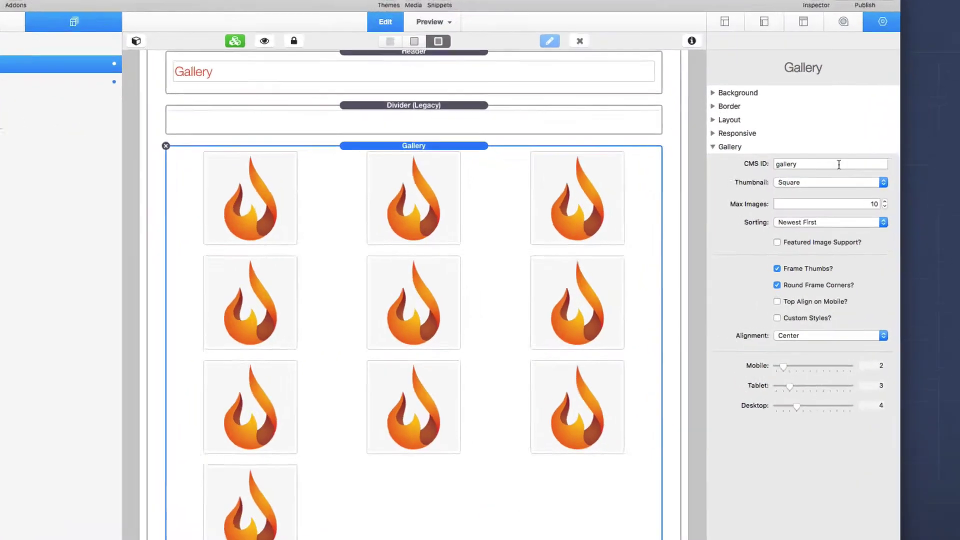
pyautogui.click(814, 171)
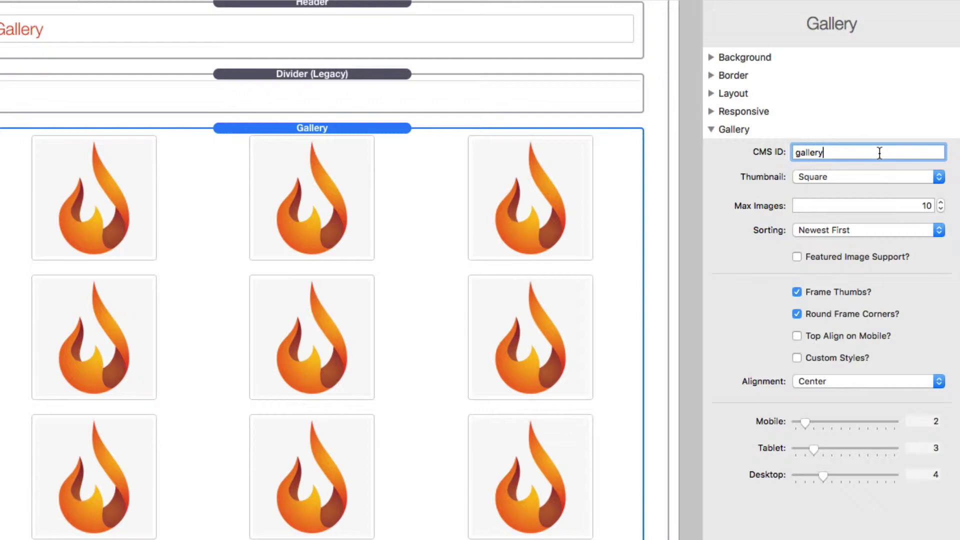
pyautogui.click(831, 176)
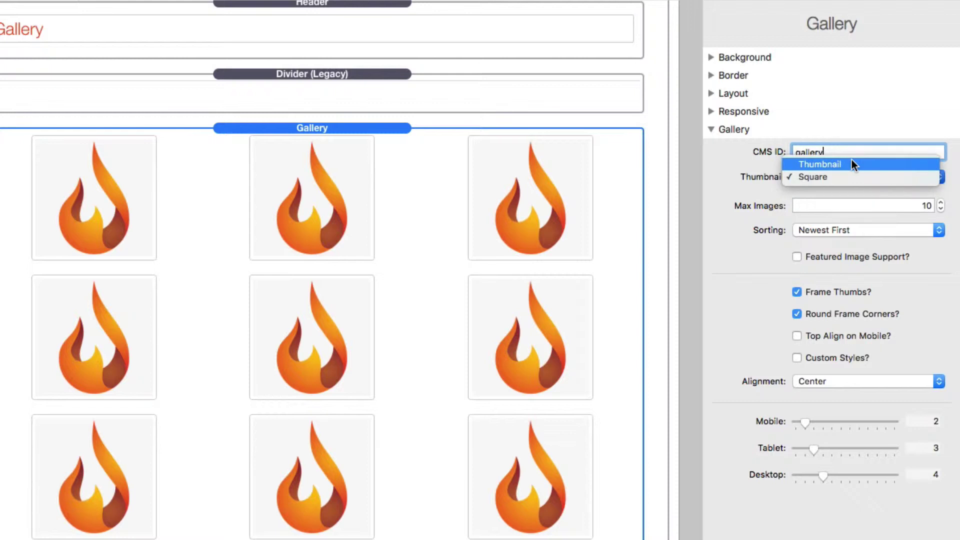
pyautogui.click(847, 176)
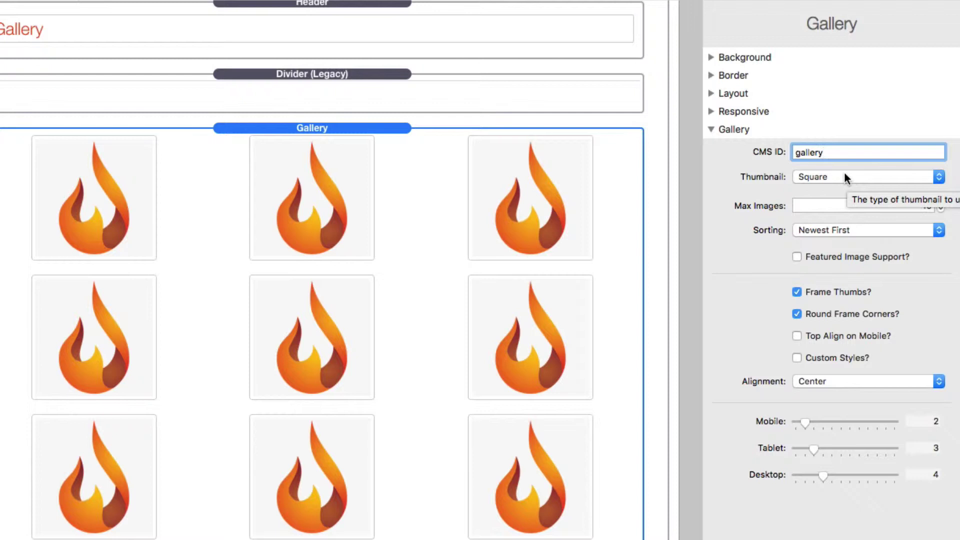
pyautogui.click(844, 175)
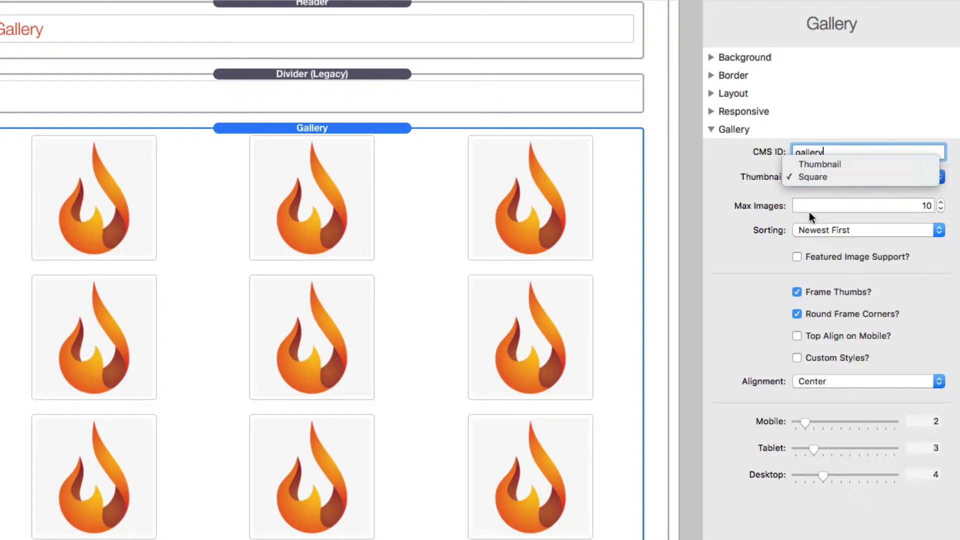
pyautogui.click(780, 187)
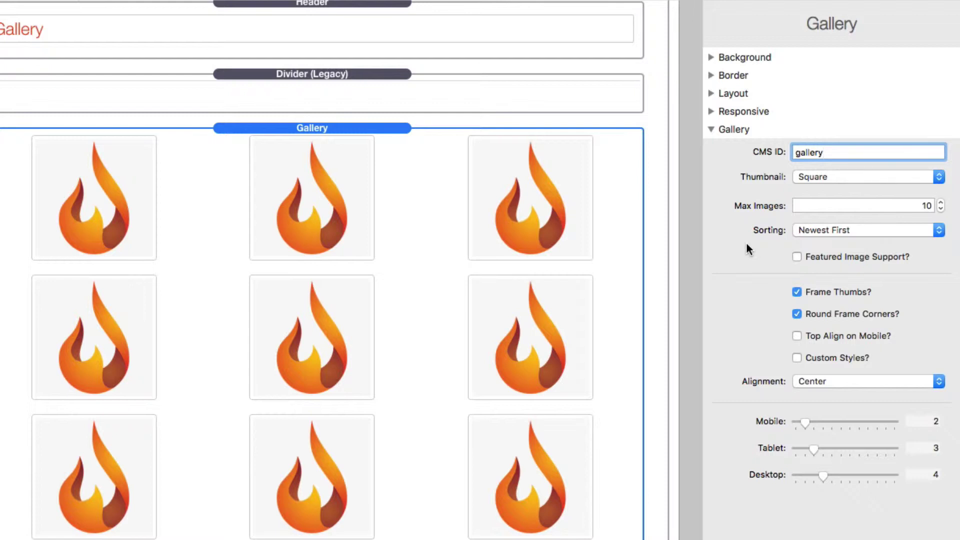
# Change the Content gallery's Sorting from Newest First to Shuffle.
pyautogui.click(838, 230)
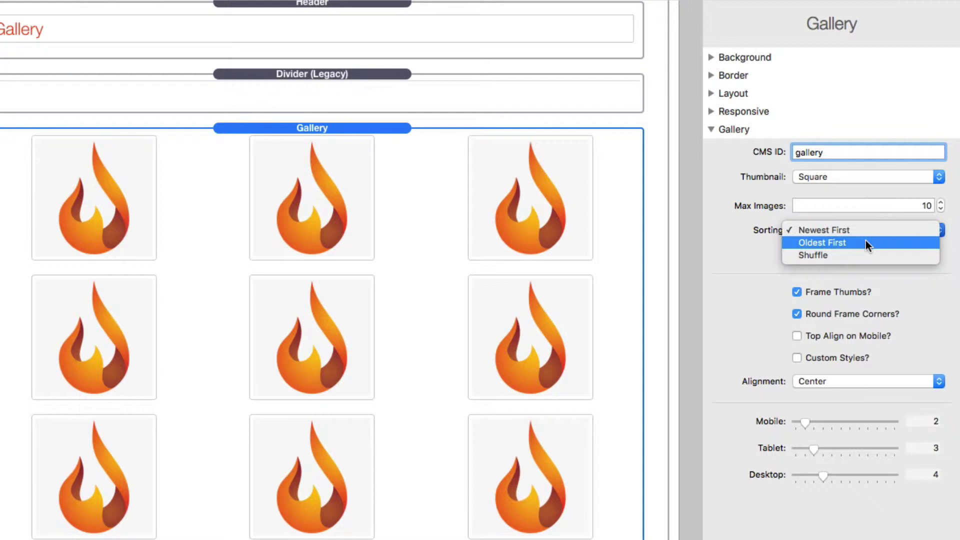
pyautogui.click(861, 253)
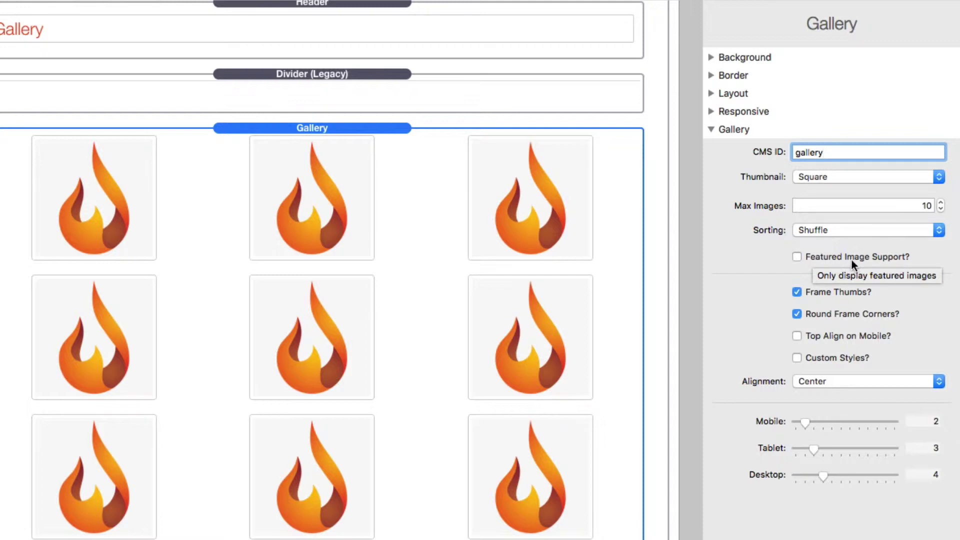
# Toggle the thumbnail frames back on and leave Custom Styles? unchecked.
pyautogui.click(798, 292)
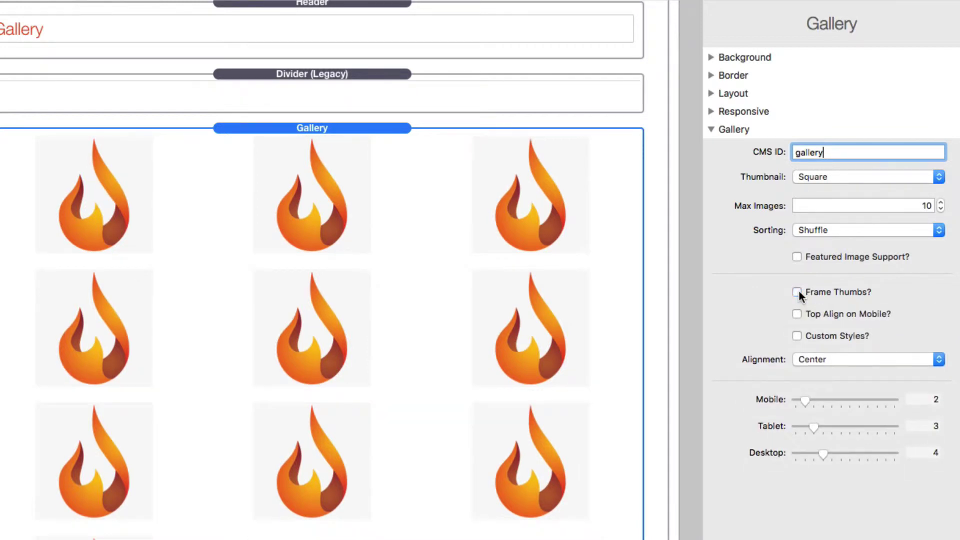
pyautogui.click(797, 292)
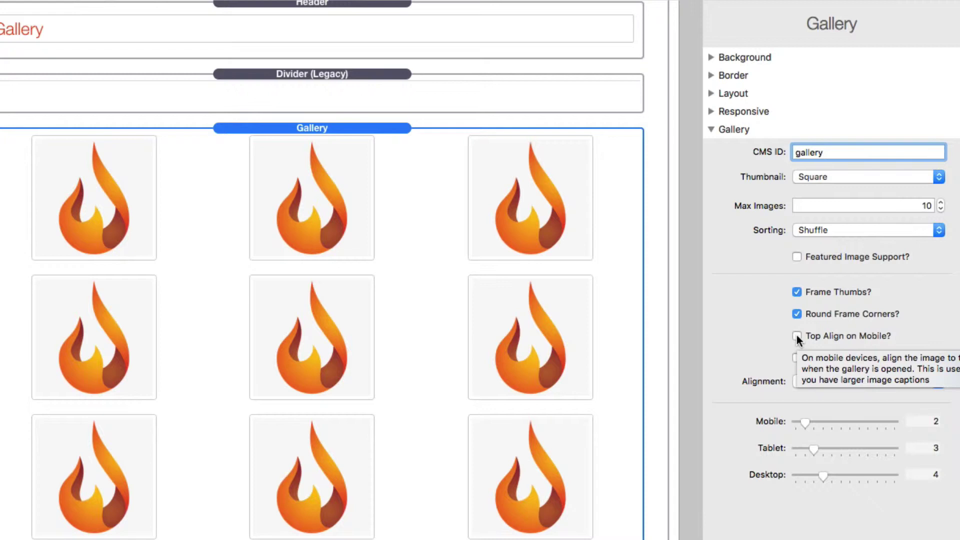
pyautogui.press('Return')
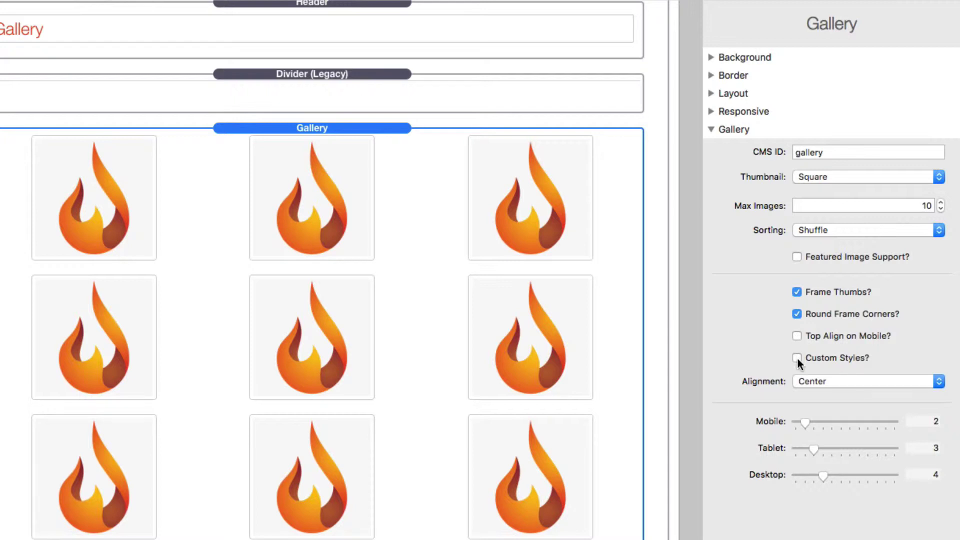
pyautogui.click(797, 358)
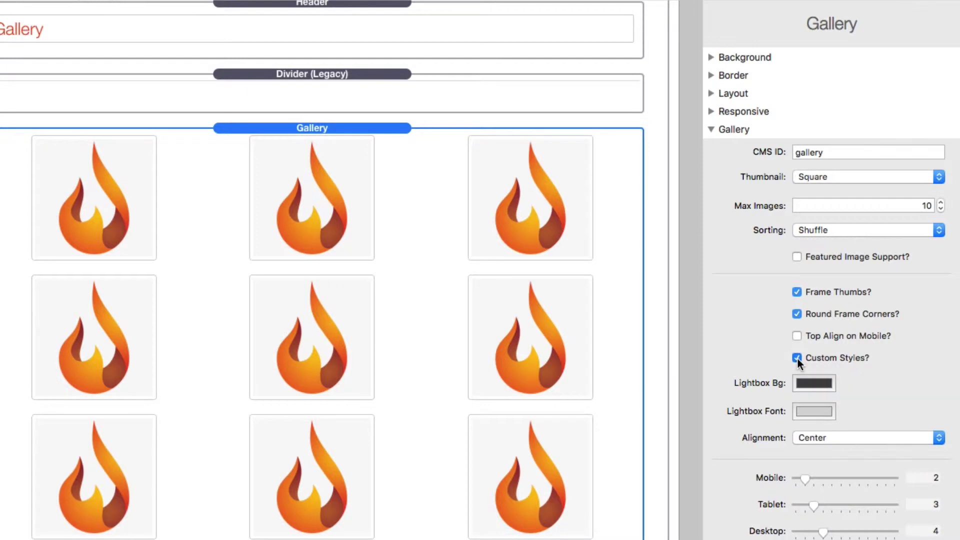
pyautogui.click(797, 358)
# Try Left and Right gallery alignment, then settle on Center.
pyautogui.click(823, 383)
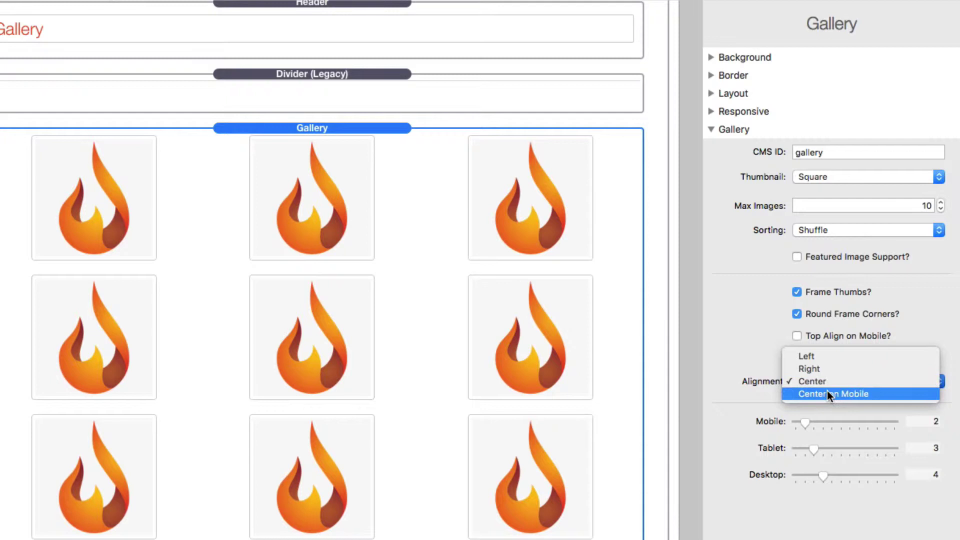
pyautogui.click(828, 355)
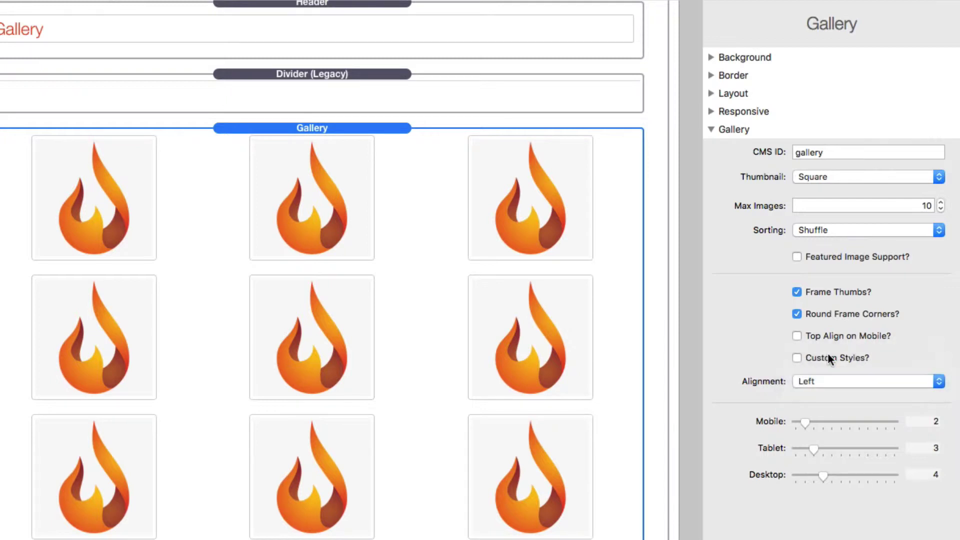
pyautogui.click(818, 375)
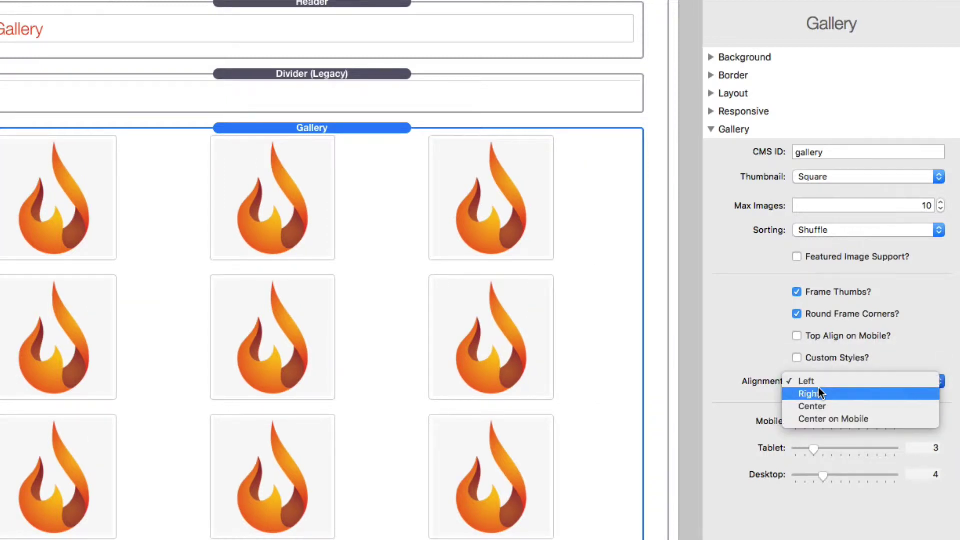
pyautogui.click(818, 388)
pyautogui.click(818, 388)
pyautogui.click(819, 388)
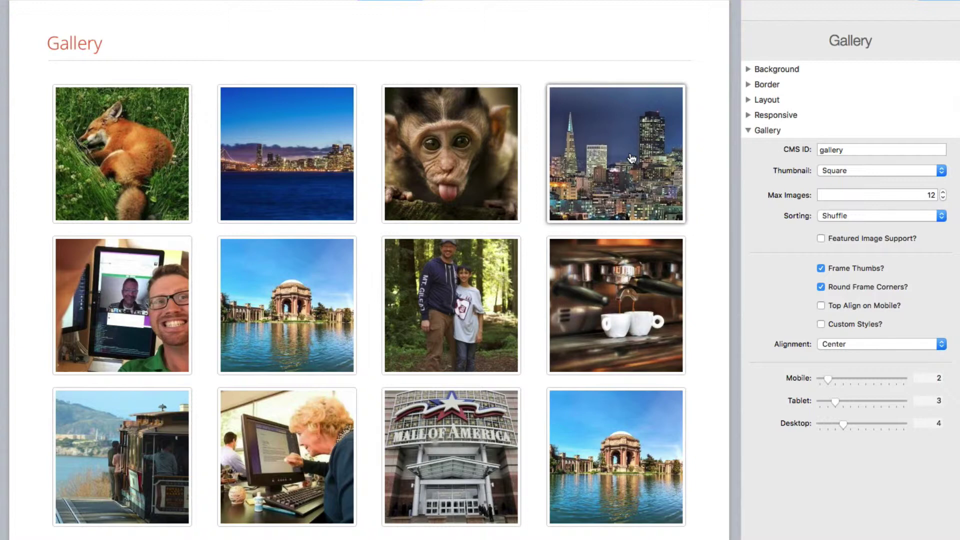
# Narrow the preview so the gallery reflows to three columns, then widen it back to four.
pyautogui.moveTo(729, 210)
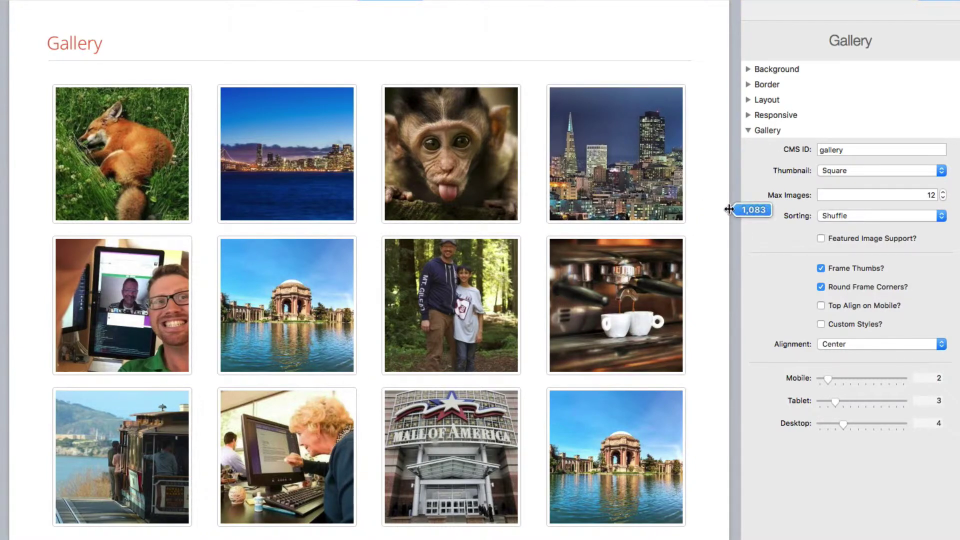
pyautogui.moveTo(729, 209); pyautogui.dragTo(534, 195)
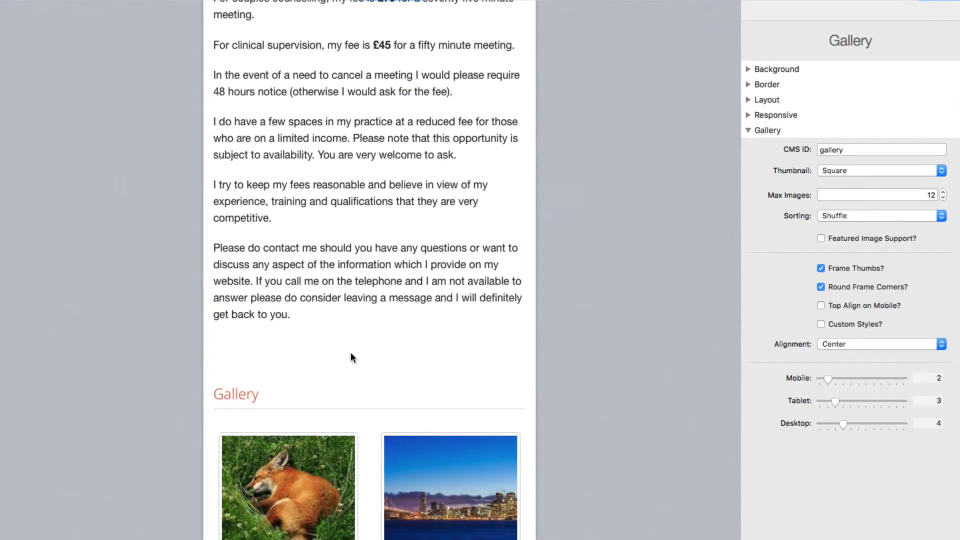
pyautogui.scroll(-1, 344, 361)
pyautogui.scroll(-10, 388, 476)
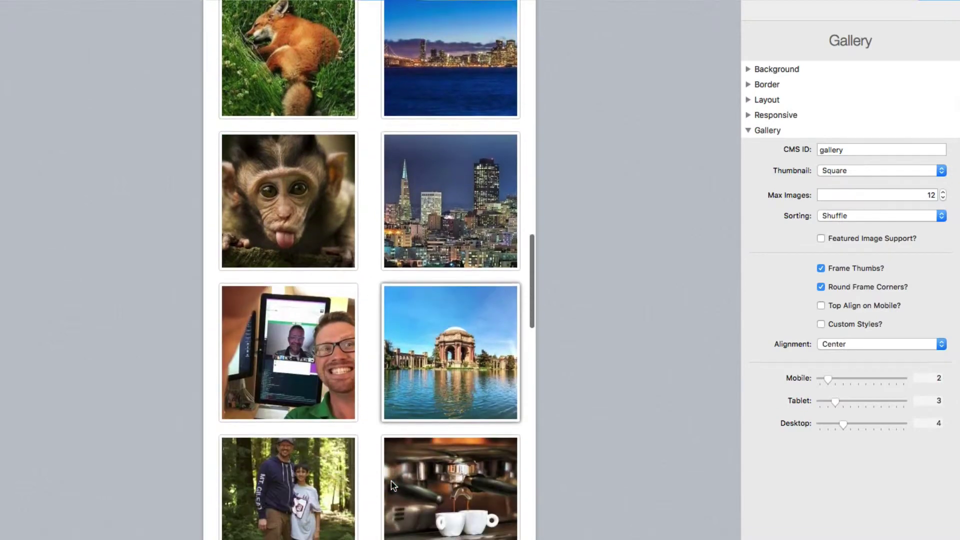
pyautogui.scroll(-5, 391, 484)
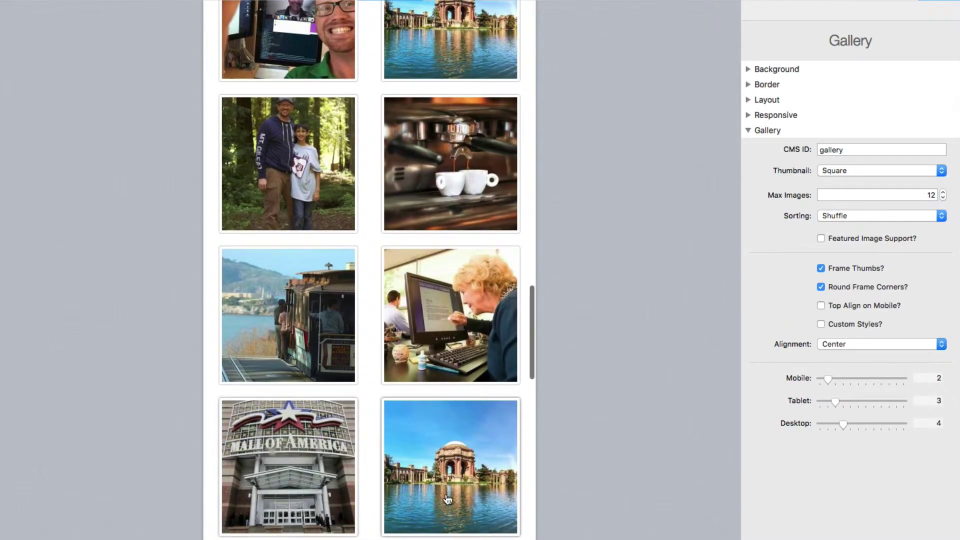
pyautogui.scroll(6, 277, 274)
pyautogui.moveTo(535, 274); pyautogui.dragTo(717, 260)
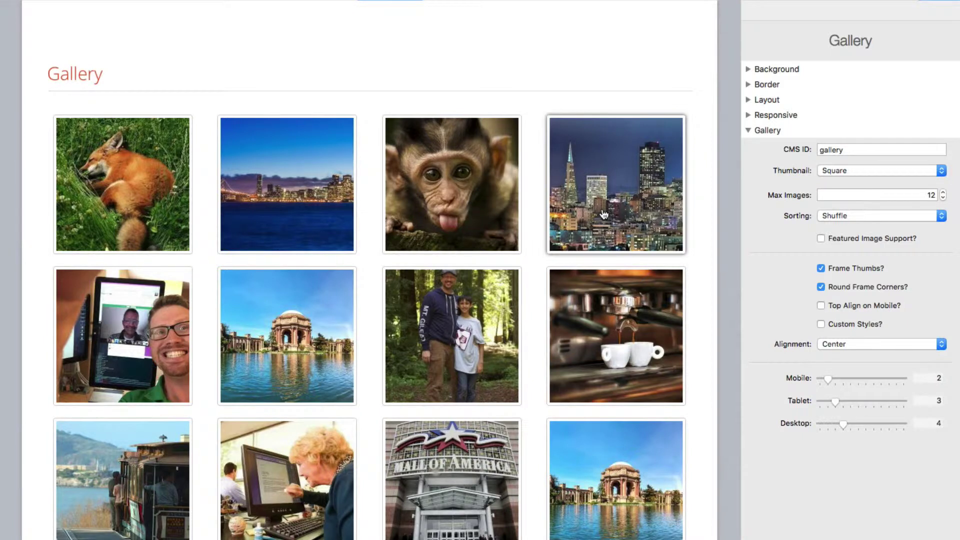
# Enable Featured Image Support? and narrow the preview to check the three-column gallery layout.
pyautogui.click(820, 239)
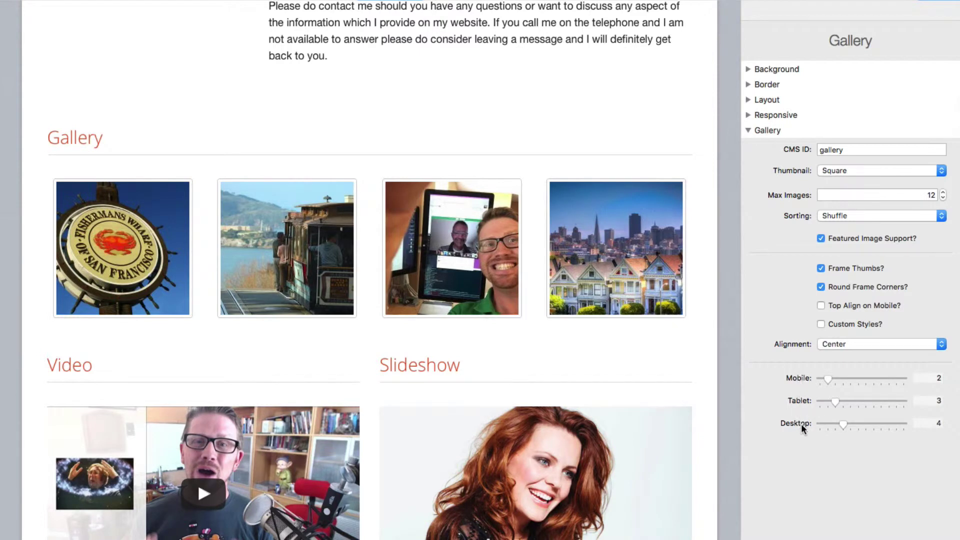
pyautogui.moveTo(798, 426)
pyautogui.moveTo(718, 293)
pyautogui.moveTo(718, 293); pyautogui.dragTo(521, 292)
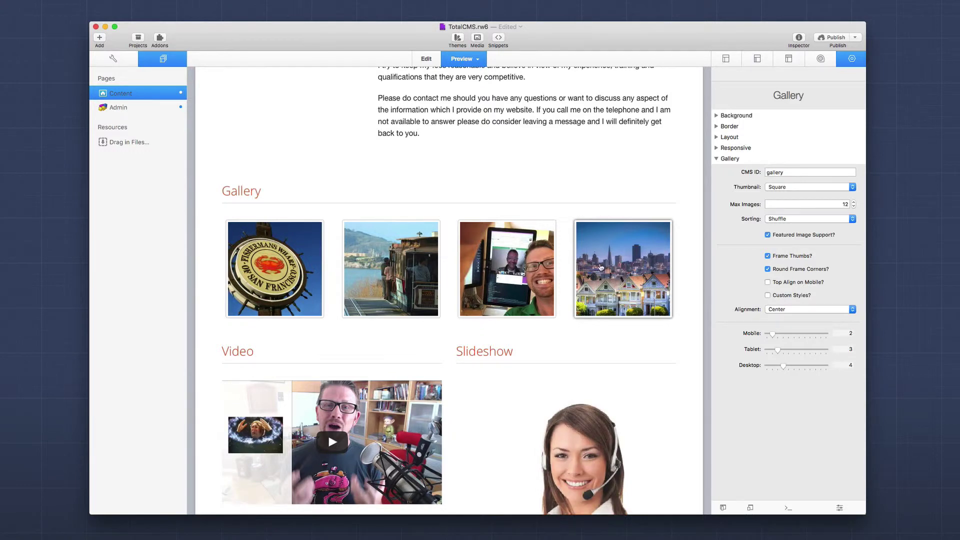
# Open the houses photo in the lightbox, browse the selfie, rabbit, clocks, forest and computer photos, then close it.
pyautogui.click(600, 267)
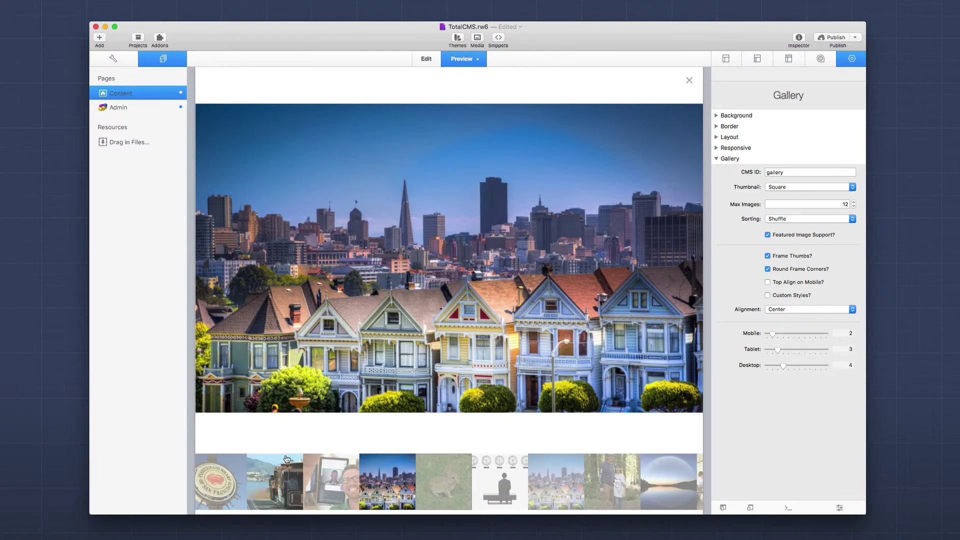
pyautogui.click(341, 484)
pyautogui.click(427, 486)
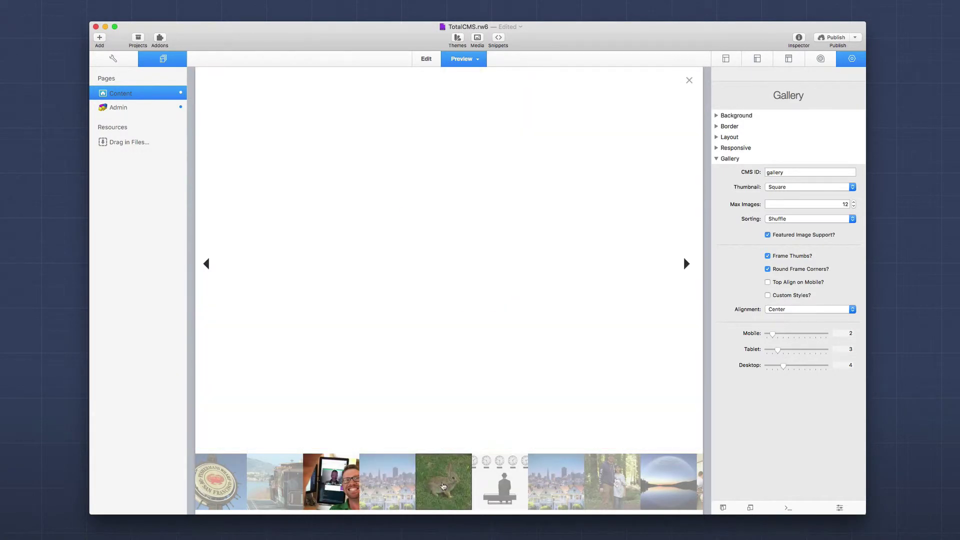
pyautogui.click(500, 482)
pyautogui.click(562, 489)
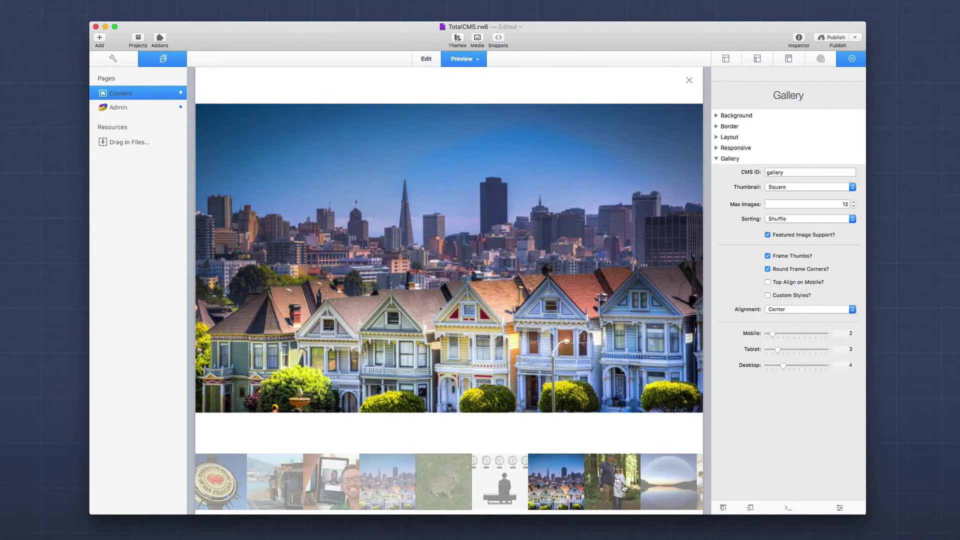
pyautogui.click(624, 488)
pyautogui.click(670, 484)
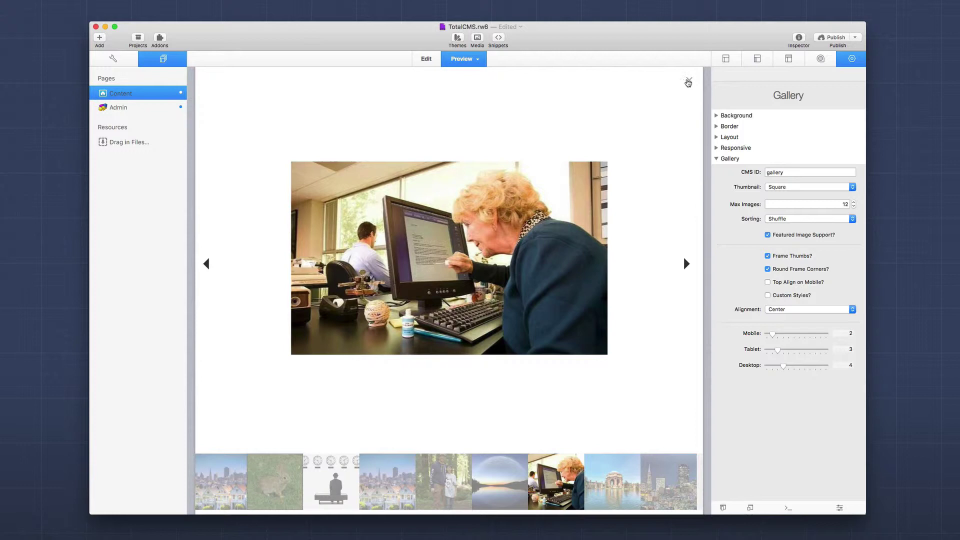
pyautogui.click(688, 81)
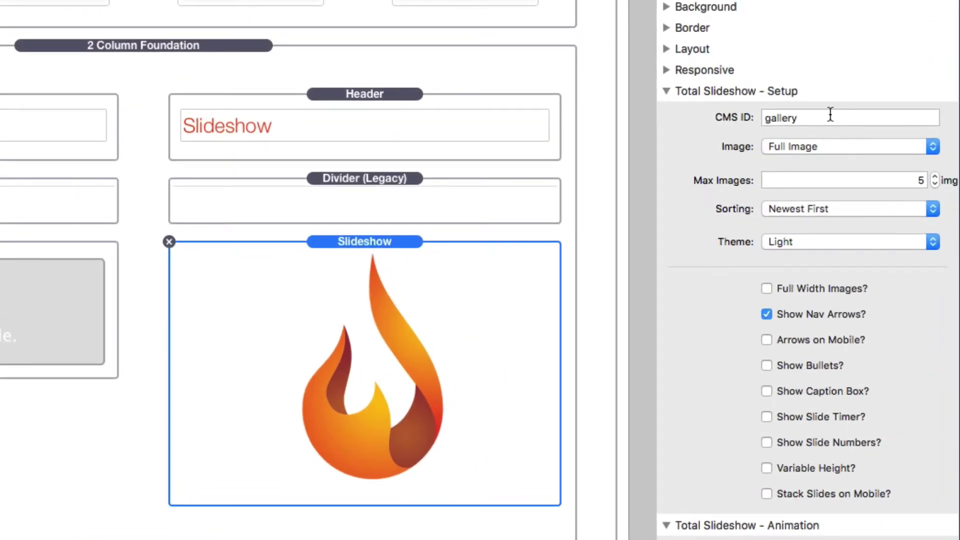
pyautogui.click(824, 146)
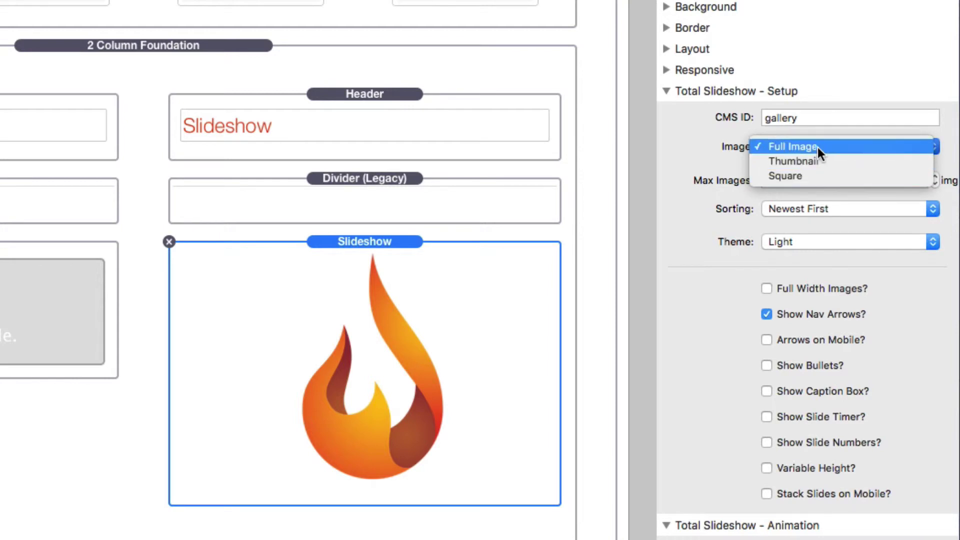
pyautogui.click(687, 142)
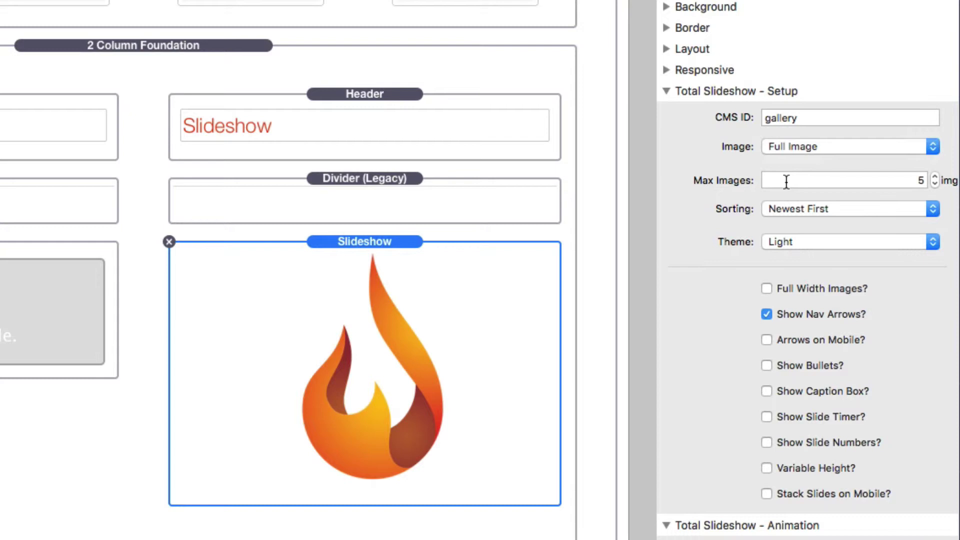
pyautogui.moveTo(710, 215)
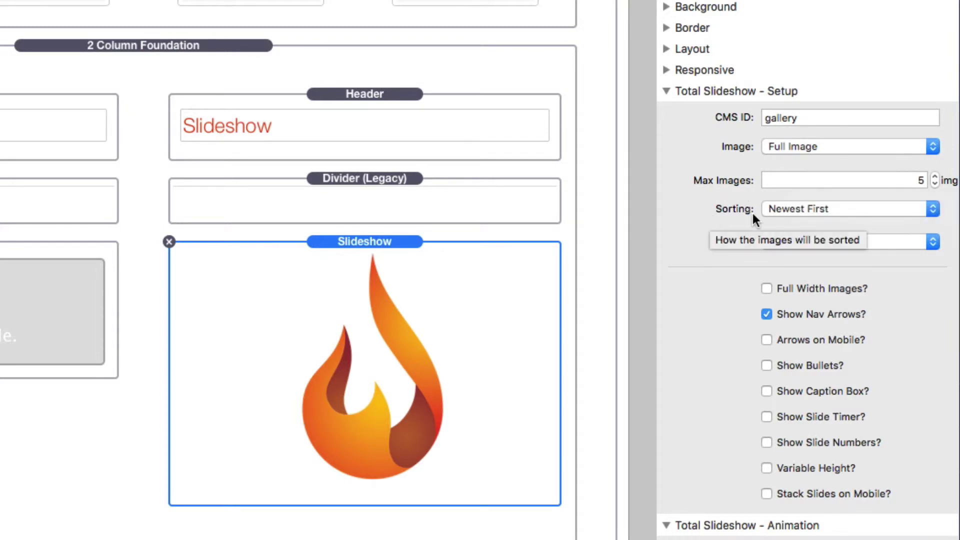
pyautogui.click(774, 211)
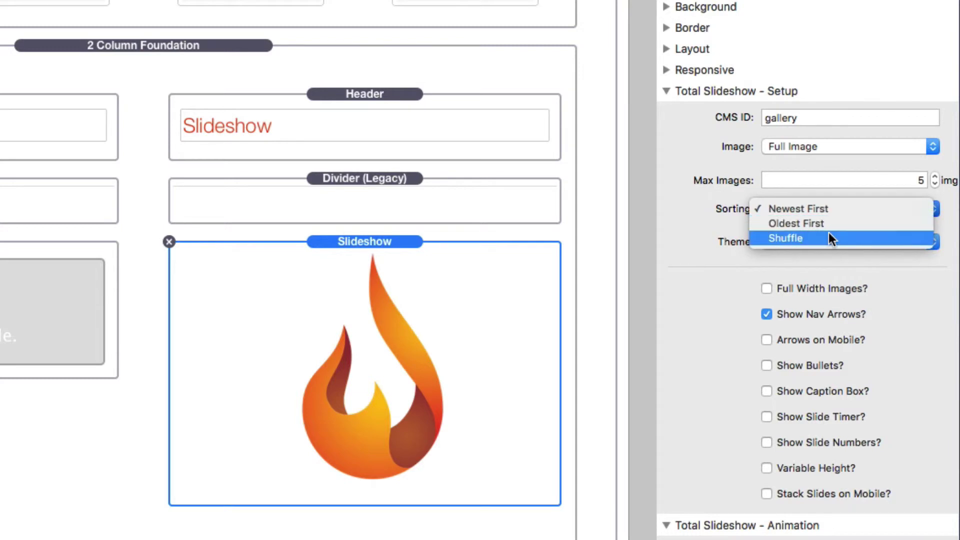
pyautogui.click(725, 223)
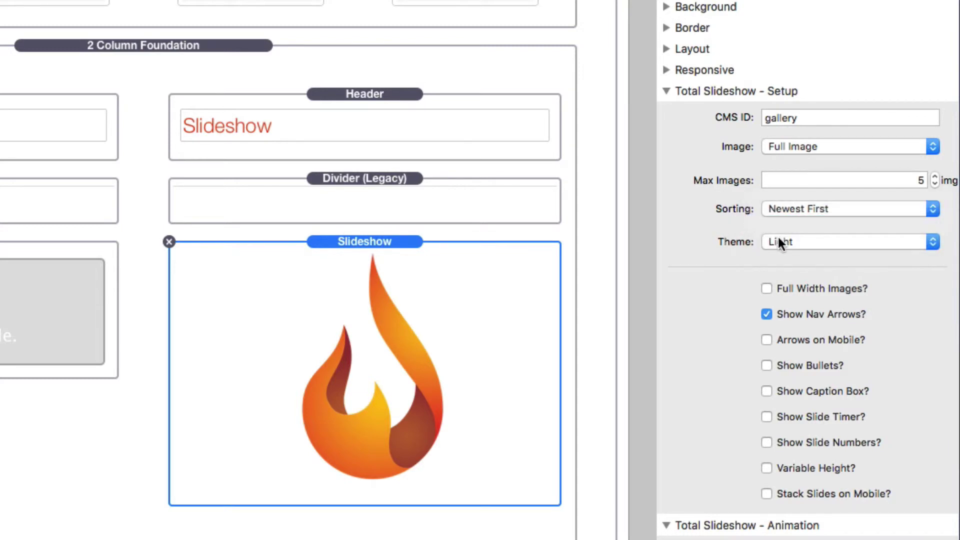
pyautogui.click(790, 244)
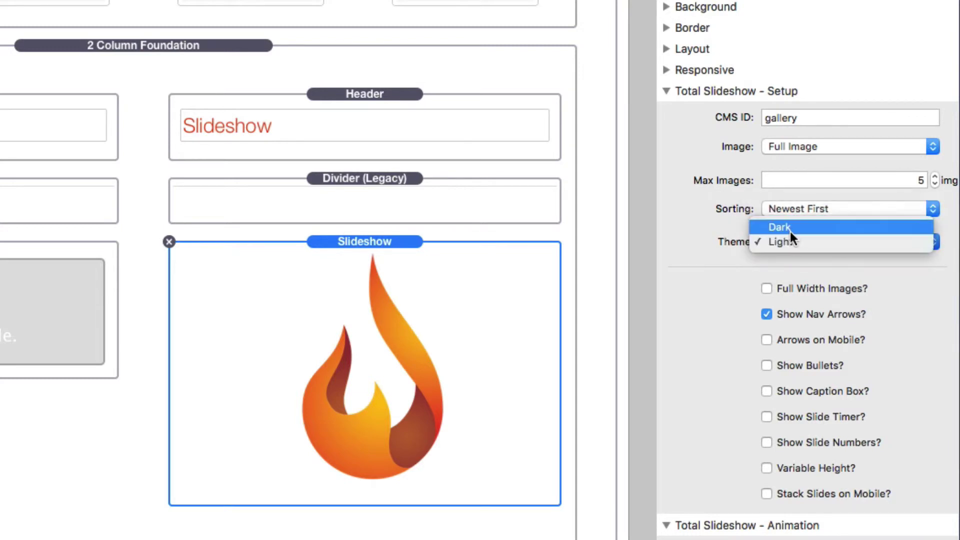
pyautogui.click(706, 272)
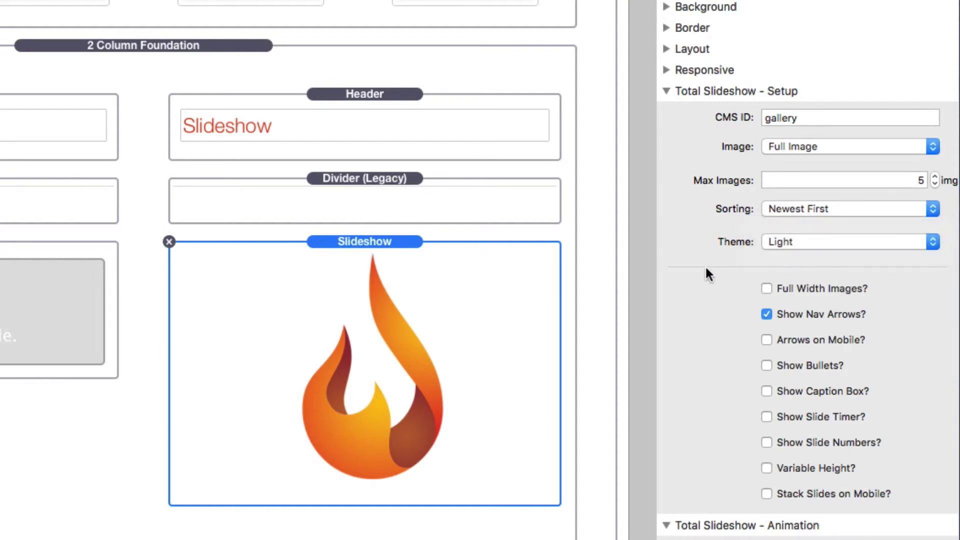